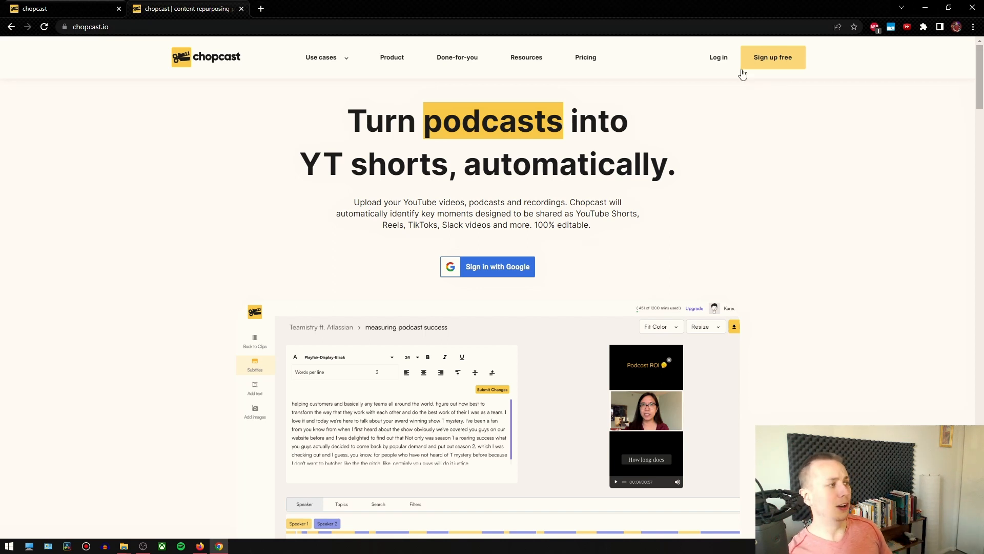
# Step: Look through the chopcast homepage, from the podcasts-to-YT-shorts headline through the features to the Why chopcast section
pyautogui.moveTo(295, 157); pyautogui.dragTo(455, 168)
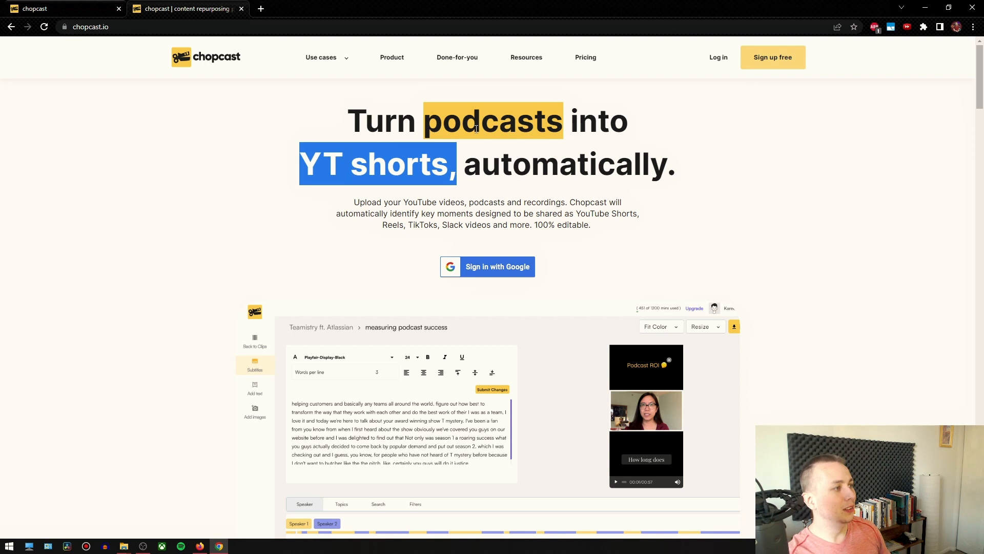
pyautogui.scroll(-2, 747, 230)
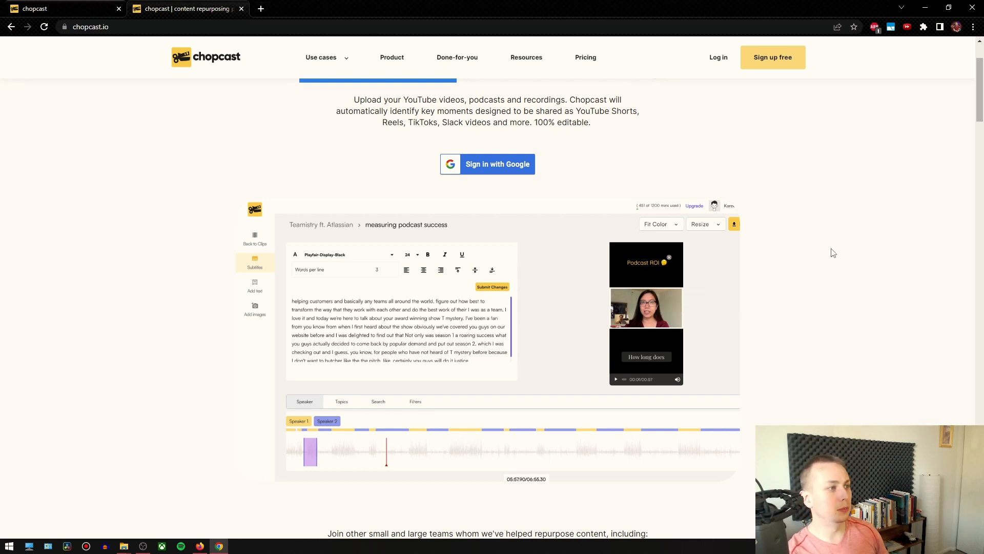
pyautogui.scroll(-2, 832, 252)
pyautogui.scroll(-15, 845, 244)
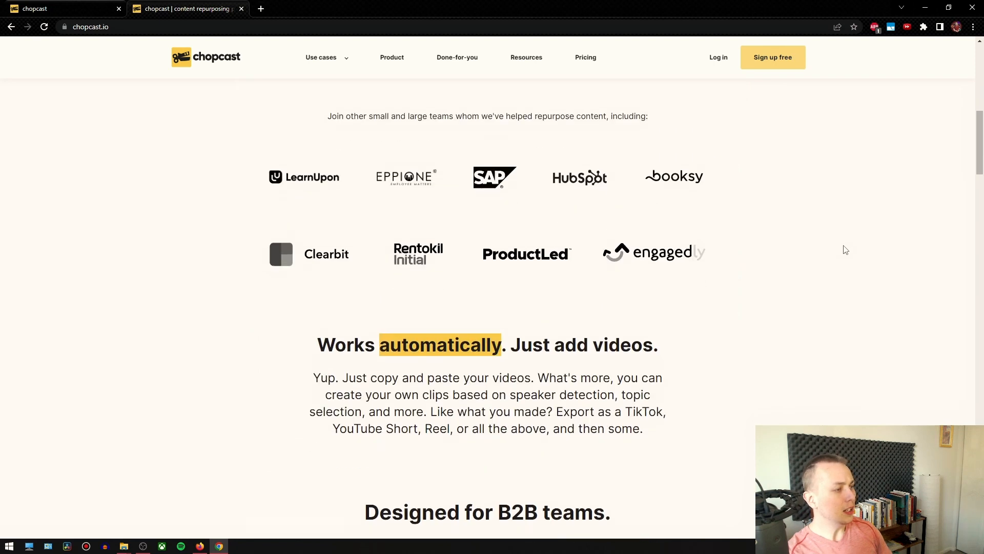
pyautogui.scroll(-20, 841, 266)
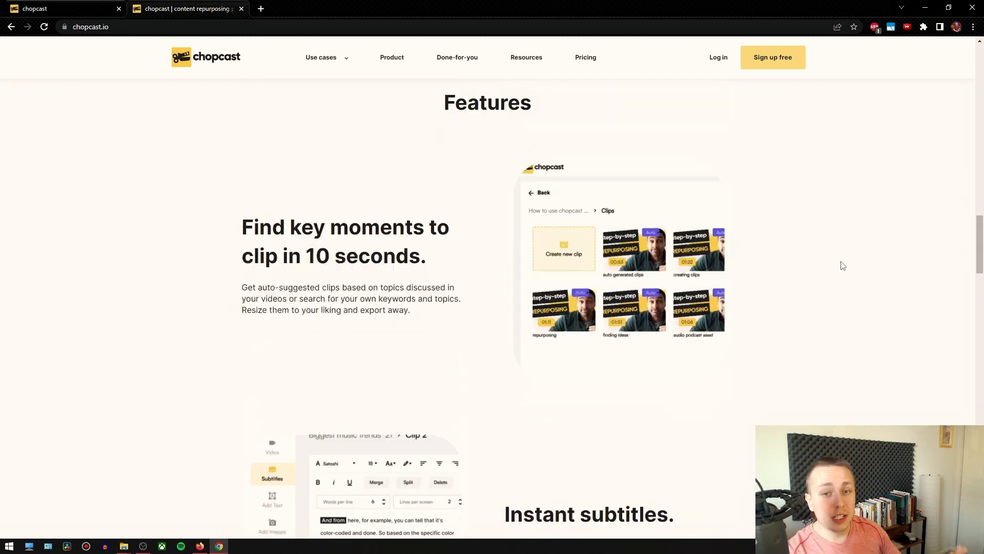
pyautogui.scroll(-20, 842, 263)
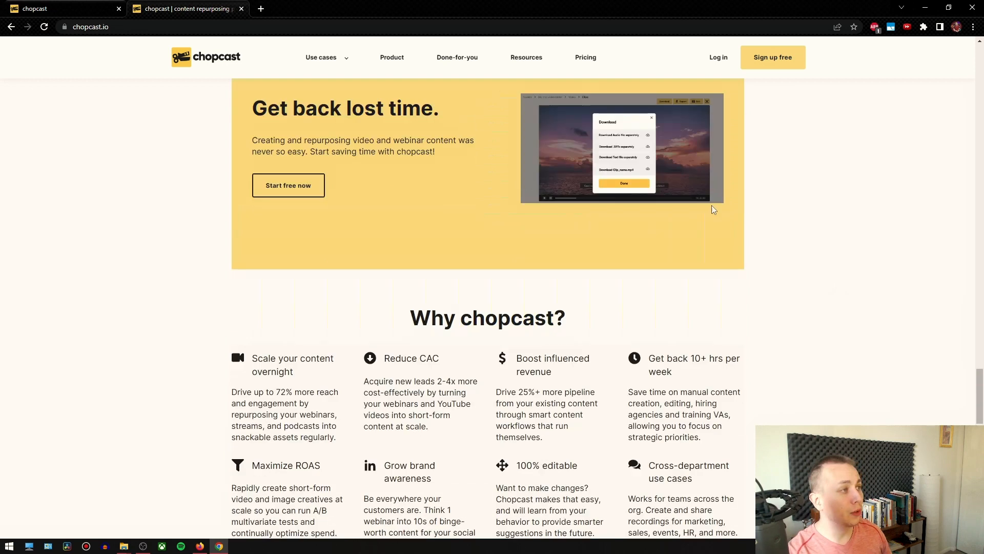
# Step: Open the chopcast blog and look through its list of articles
pyautogui.click(520, 58)
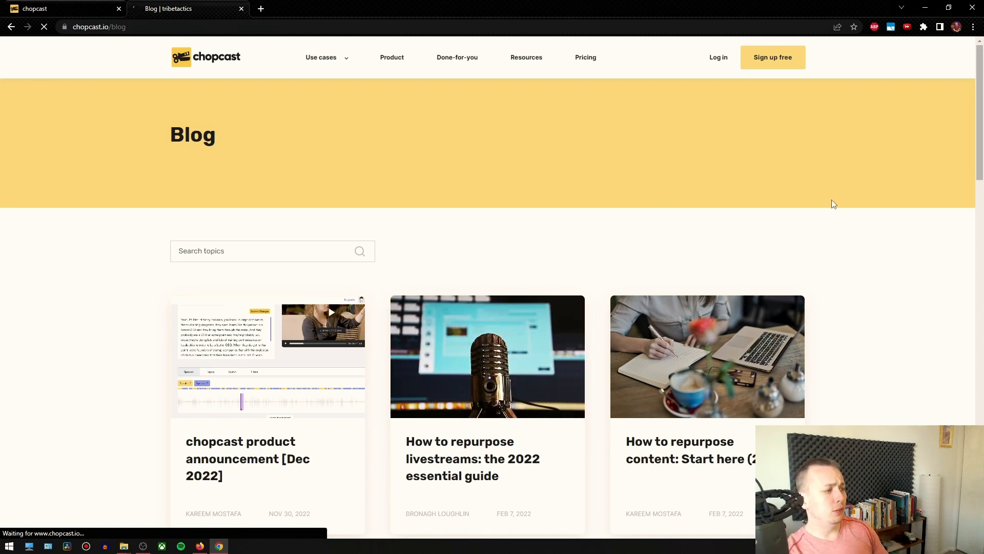
pyautogui.scroll(-6, 832, 203)
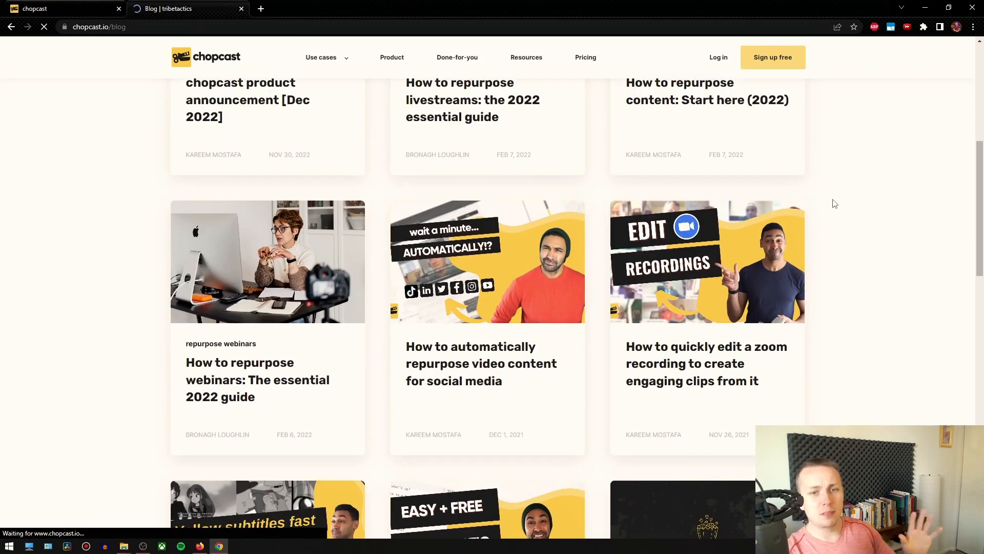
pyautogui.scroll(-4, 828, 210)
pyautogui.scroll(-6, 824, 215)
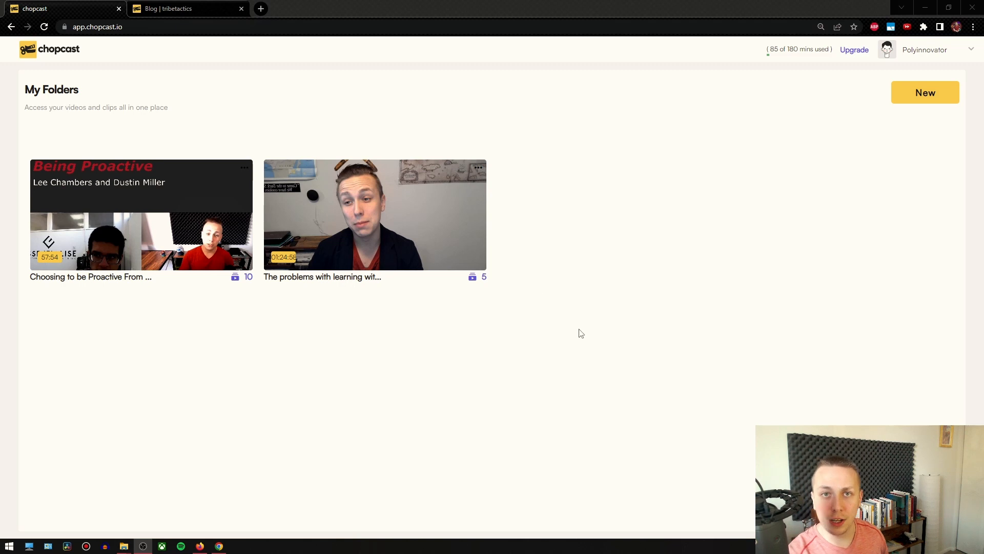
# Step: Check which kinds of new items can be added to My Folders, without creating anything
pyautogui.click(907, 97)
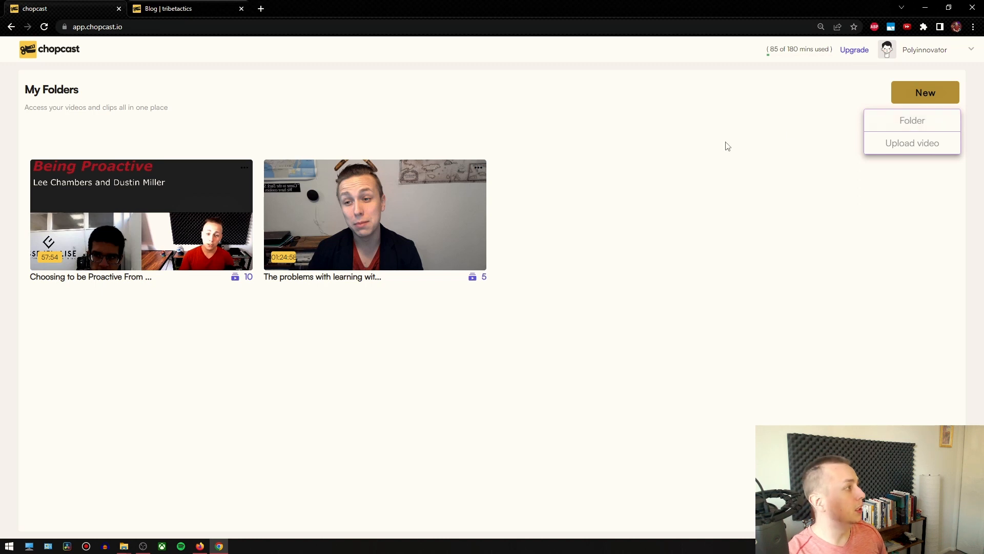
pyautogui.click(806, 182)
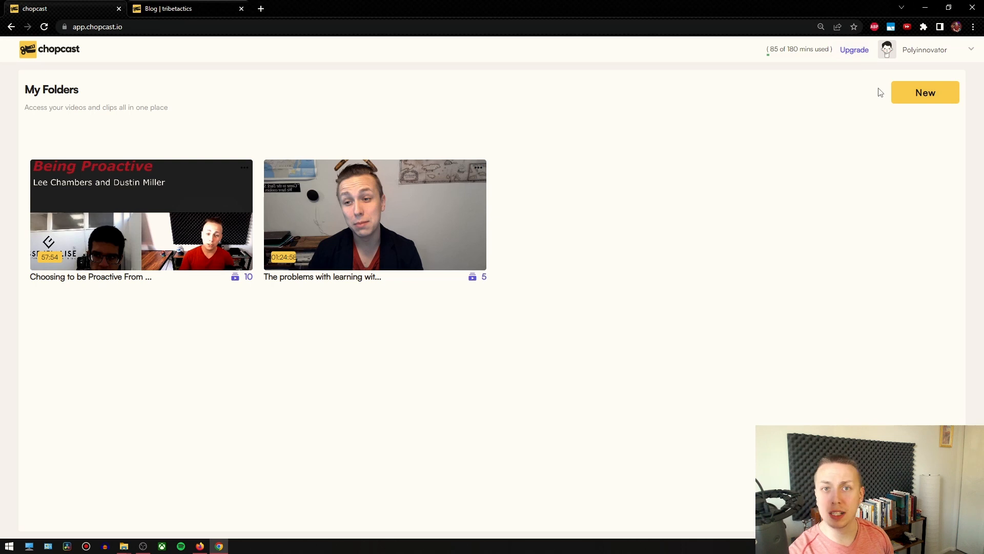
# Step: Open the chopcast pricing page and examine the product plans, especially the Mini plan's storage and exports
pyautogui.hotkey('alt', 'Left')
pyautogui.click(229, 5)
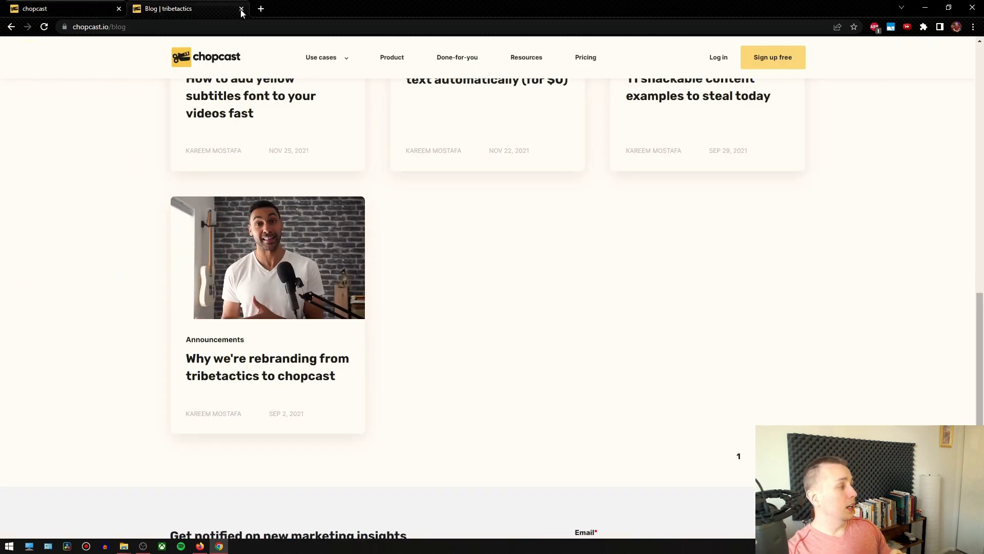
pyautogui.click(586, 58)
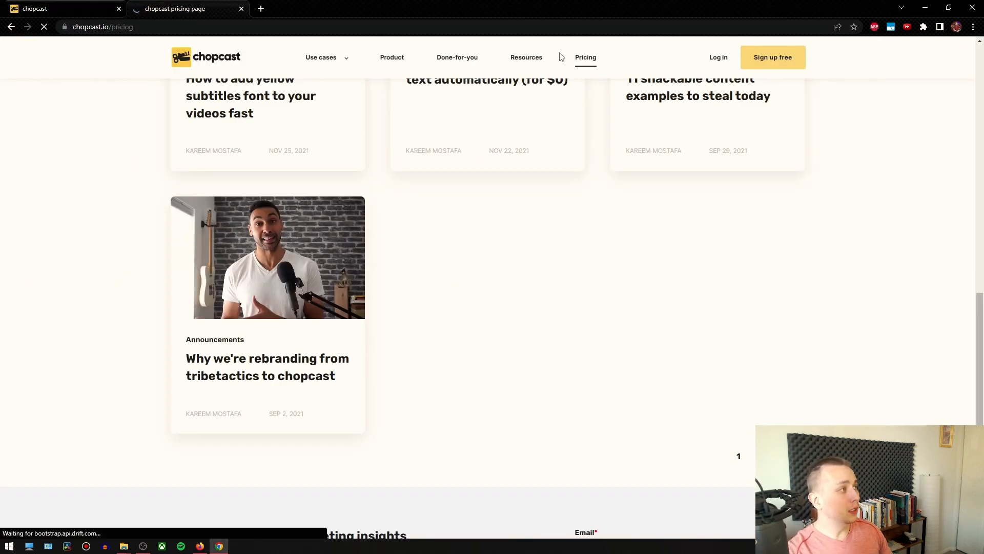
pyautogui.scroll(-1, 611, 183)
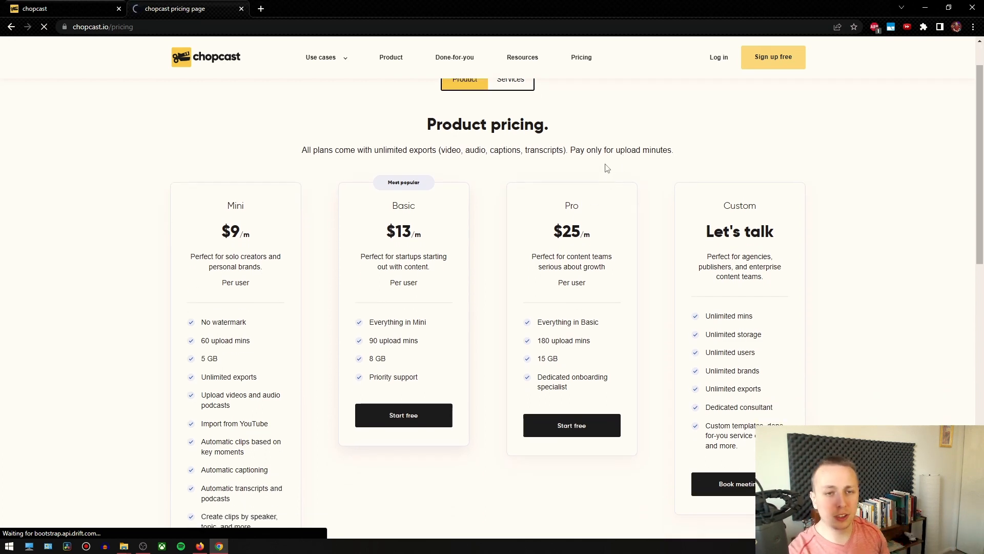
pyautogui.scroll(-1, 601, 176)
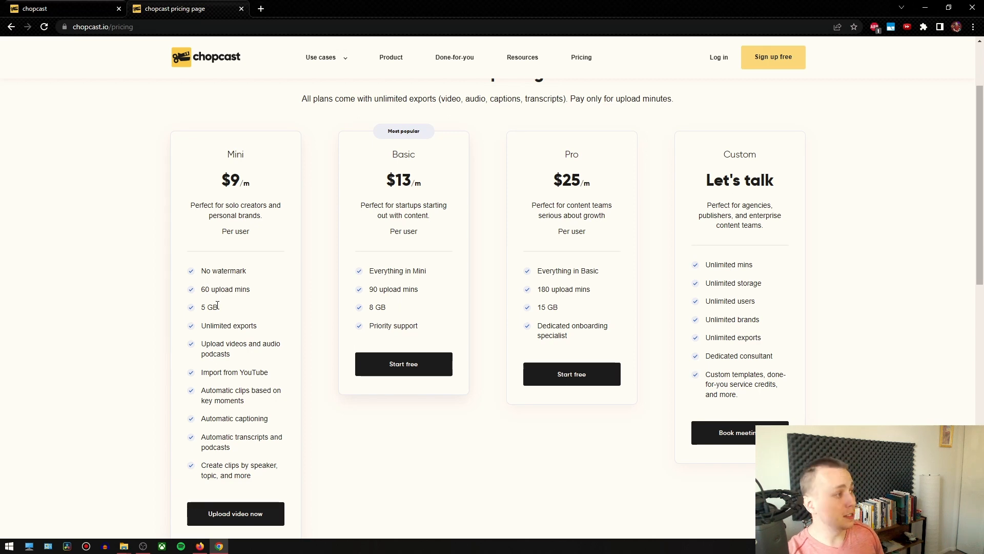
pyautogui.moveTo(210, 305); pyautogui.dragTo(201, 307)
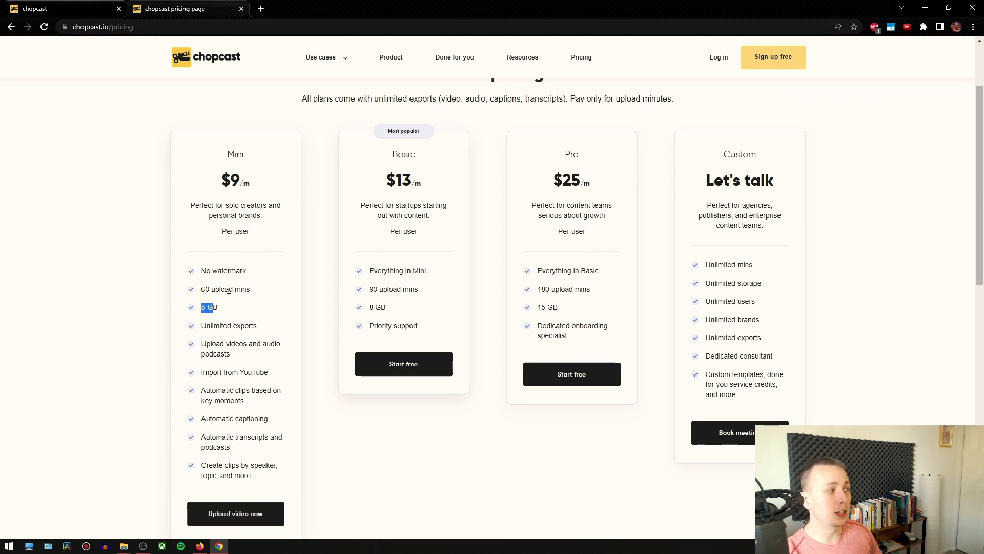
pyautogui.moveTo(212, 325); pyautogui.dragTo(214, 325)
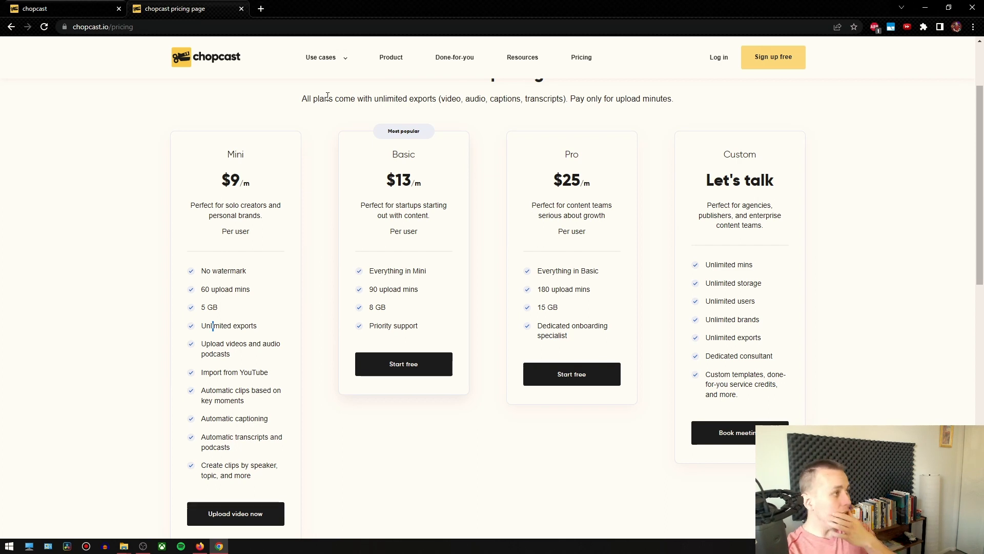
# Step: Open the Choosing to be Proactive video from My Folders, browse its generated clips, and return to the folders
pyautogui.click(66, 9)
pyautogui.moveTo(85, 255)
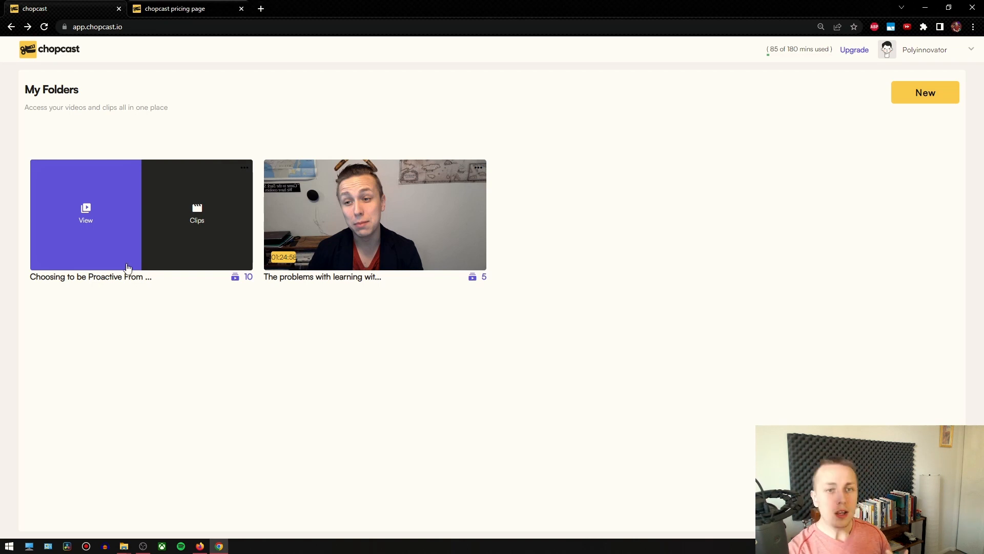
pyautogui.click(85, 208)
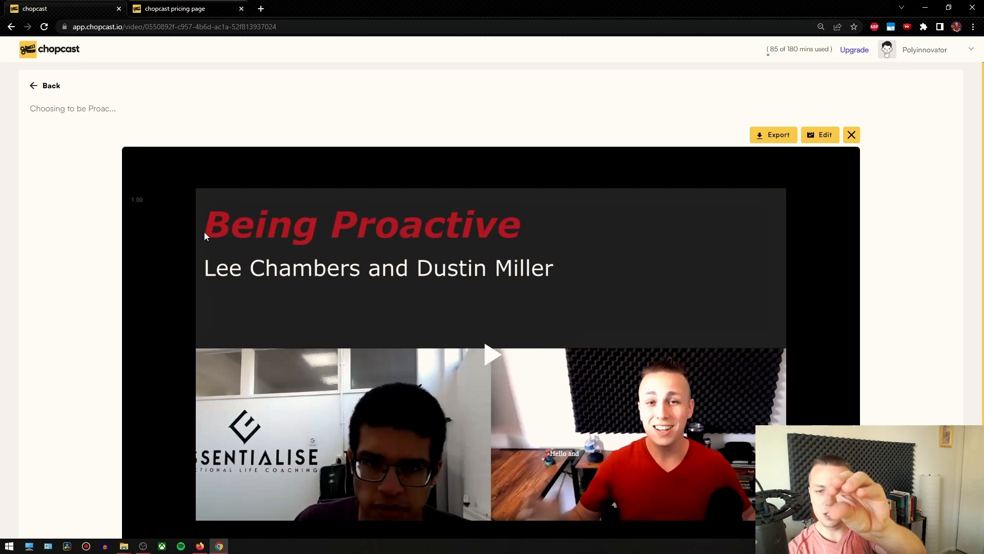
pyautogui.scroll(-2, 413, 191)
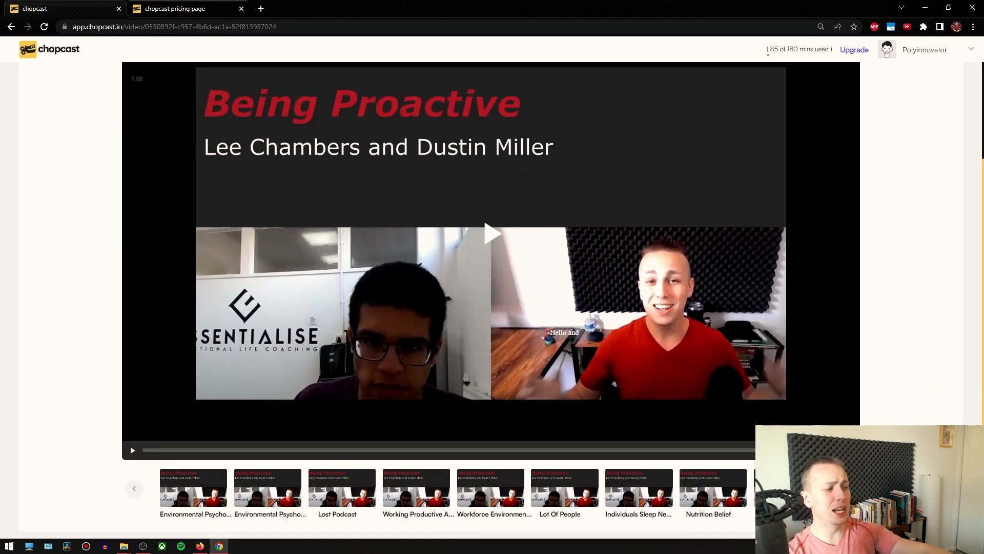
pyautogui.hscroll(1, 322, 483)
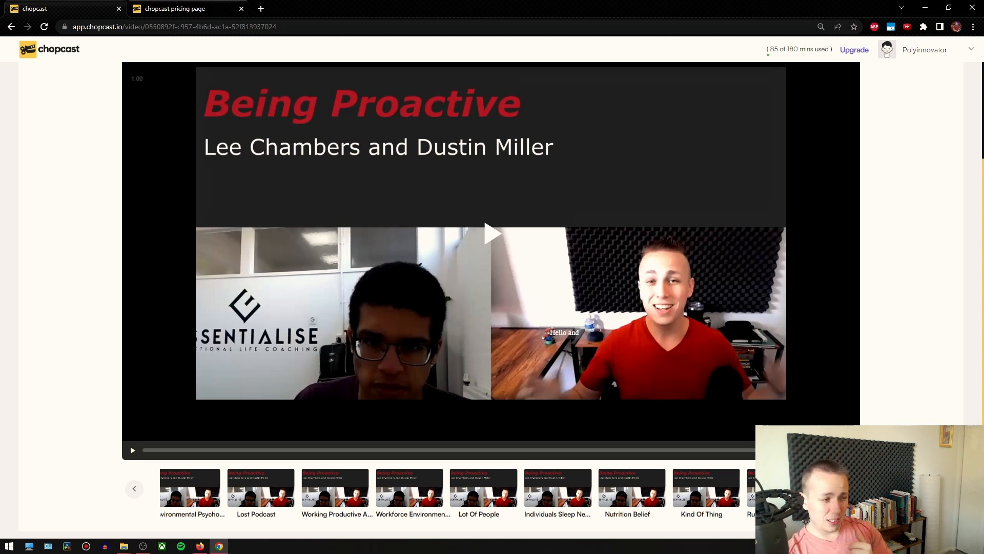
pyautogui.click(141, 489)
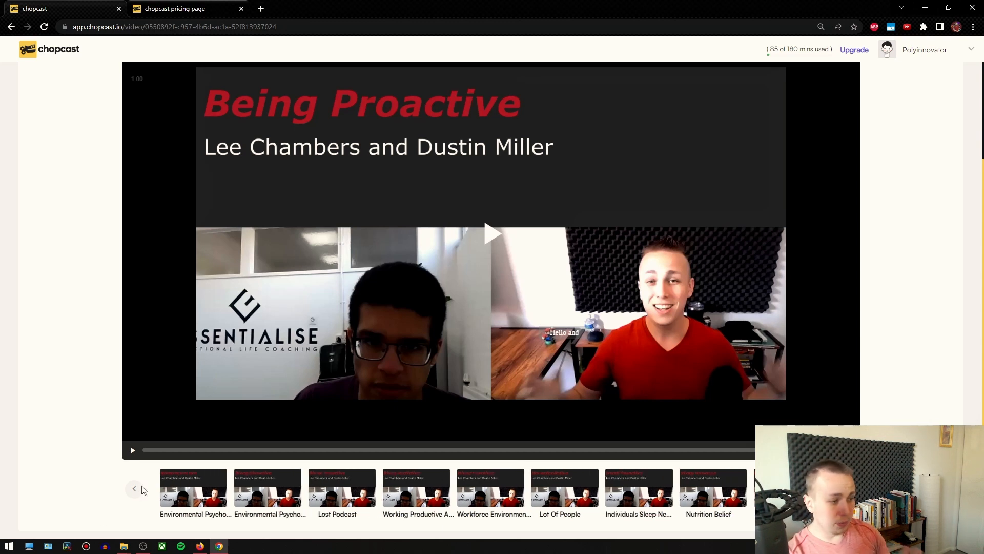
pyautogui.click(75, 49)
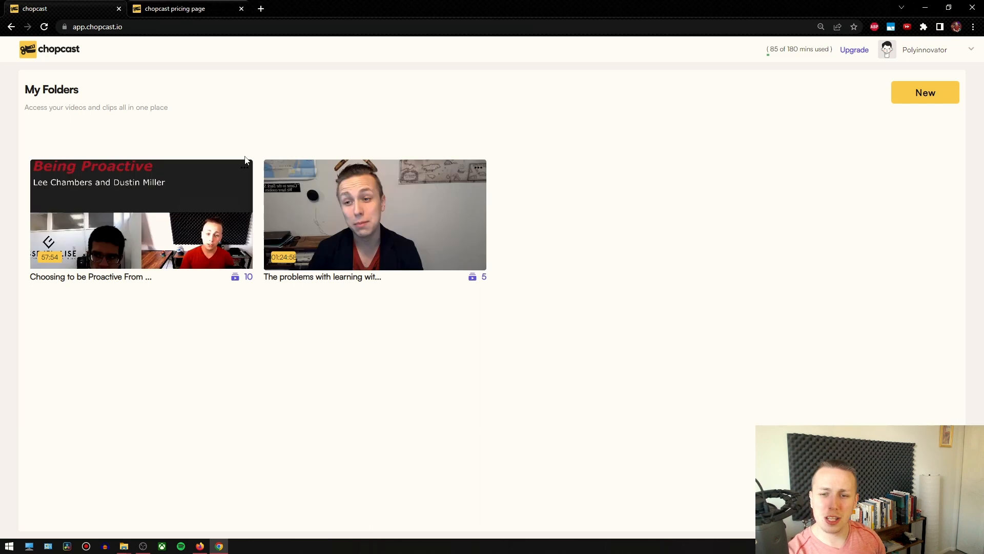
# Step: Open the organic balloon decor clip of the video about the problems with learning and play part of it
pyautogui.moveTo(378, 237)
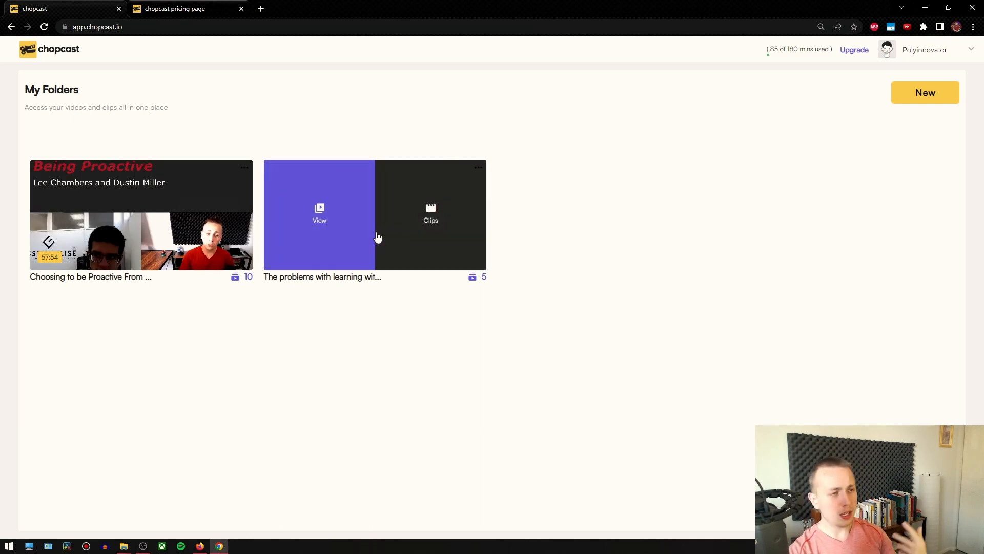
pyautogui.click(330, 226)
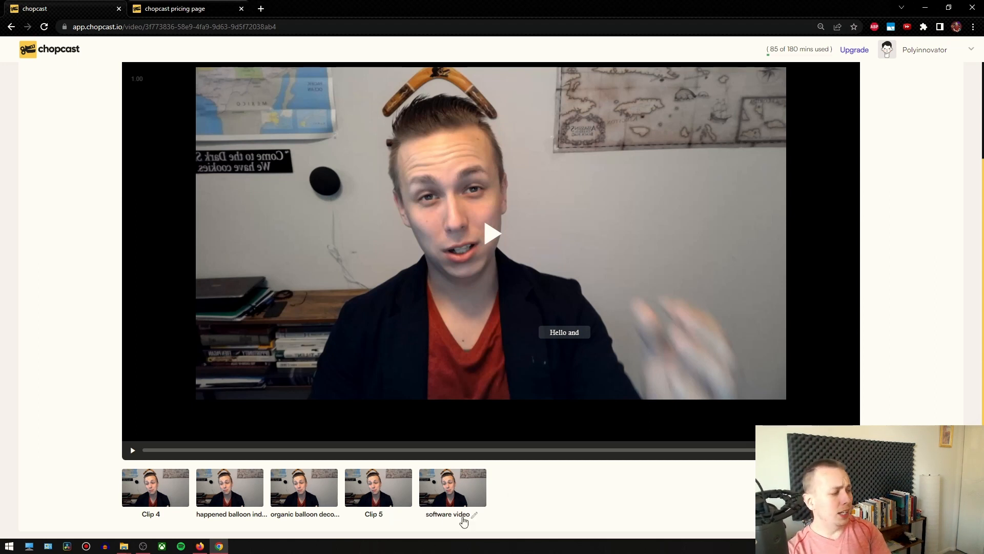
pyautogui.moveTo(323, 518)
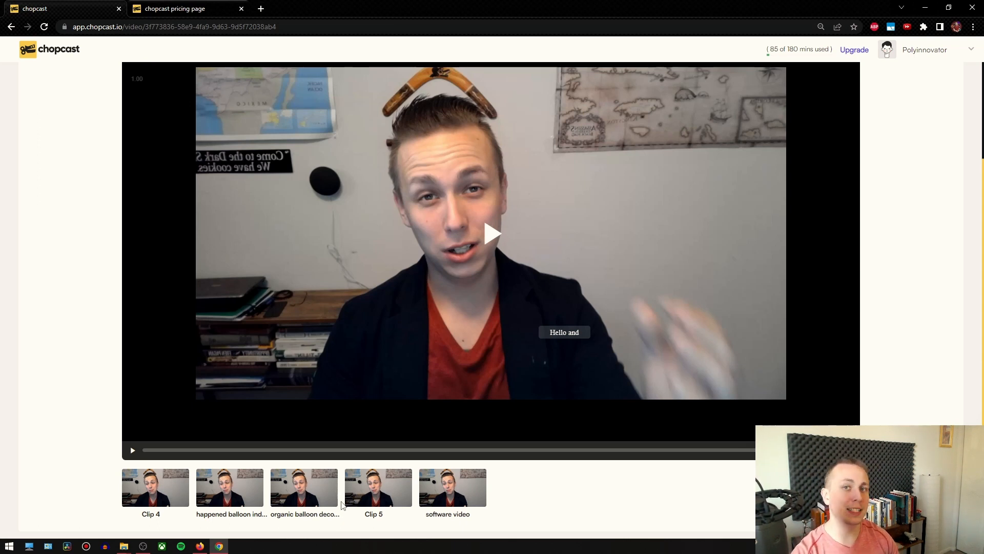
pyautogui.click(299, 480)
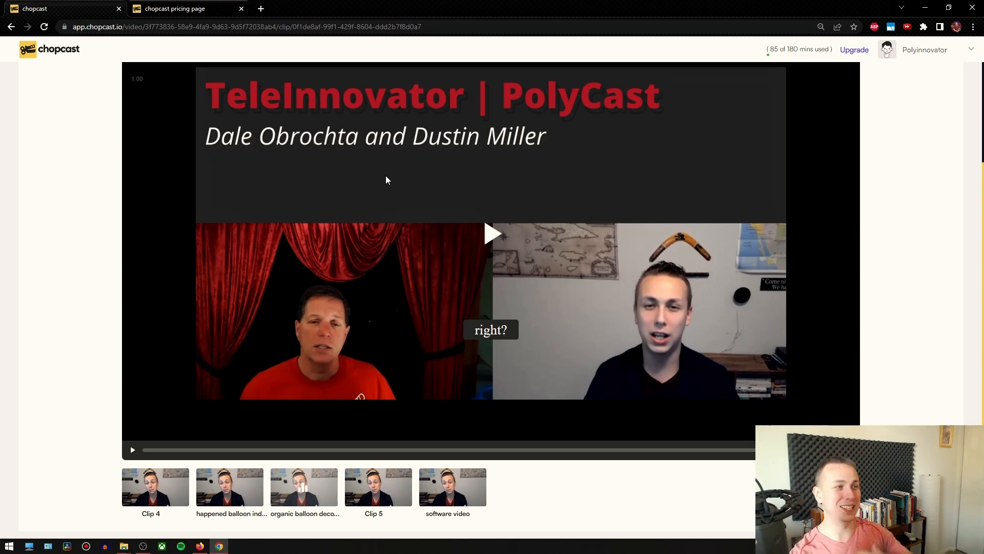
pyautogui.click(498, 236)
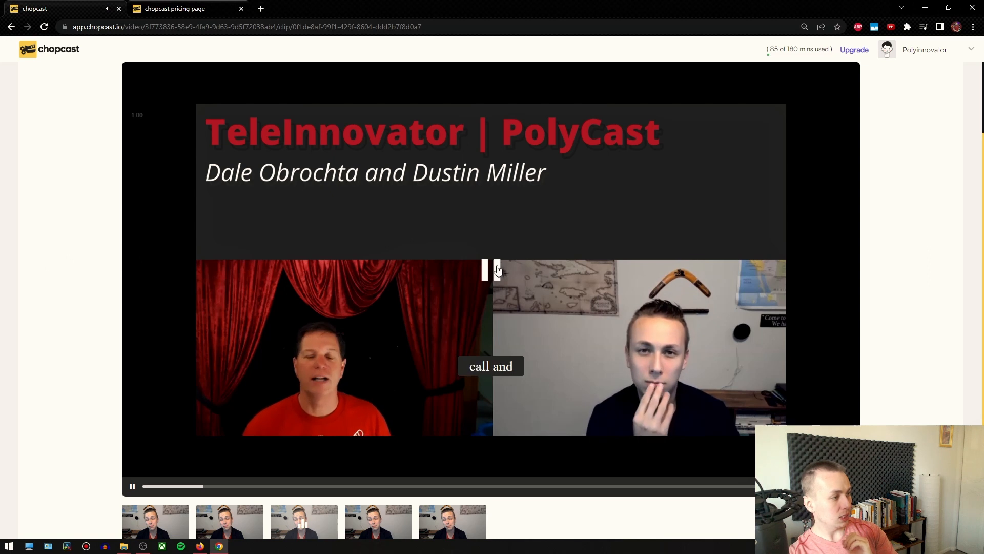
pyautogui.click(505, 354)
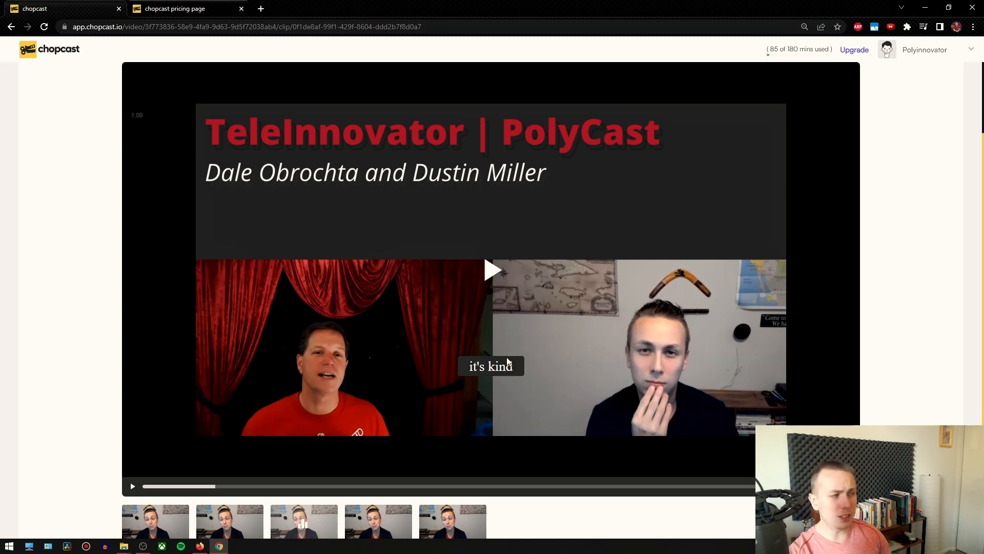
# Step: Open the organic balloon decor clip for editing and view the available subtitle fonts without changing the font
pyautogui.scroll(2, 580, 327)
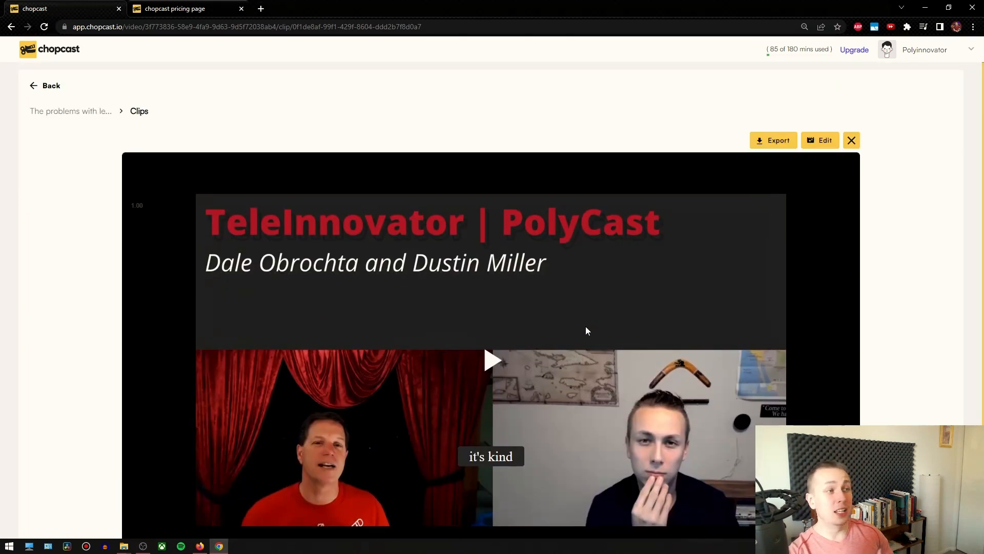
pyautogui.click(814, 148)
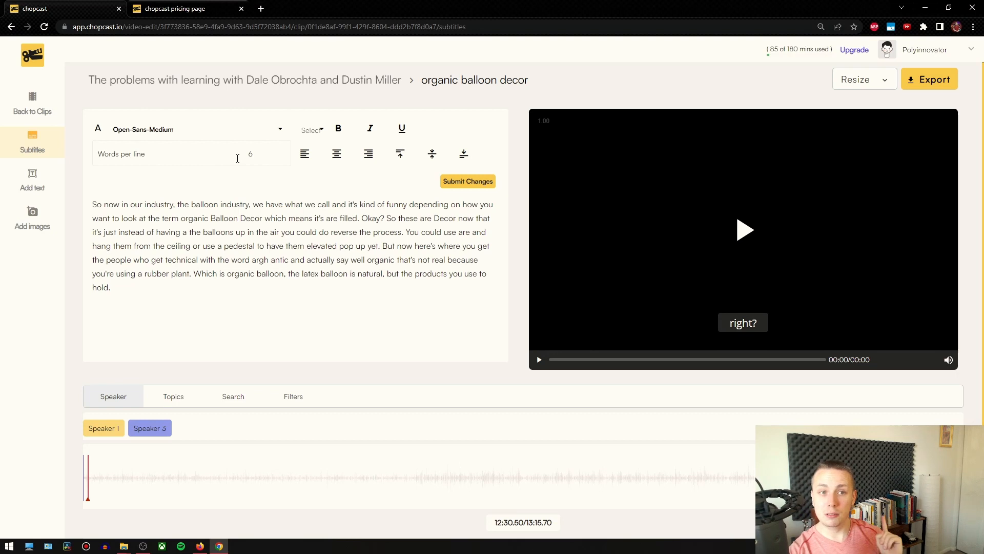
pyautogui.click(186, 137)
pyautogui.click(176, 131)
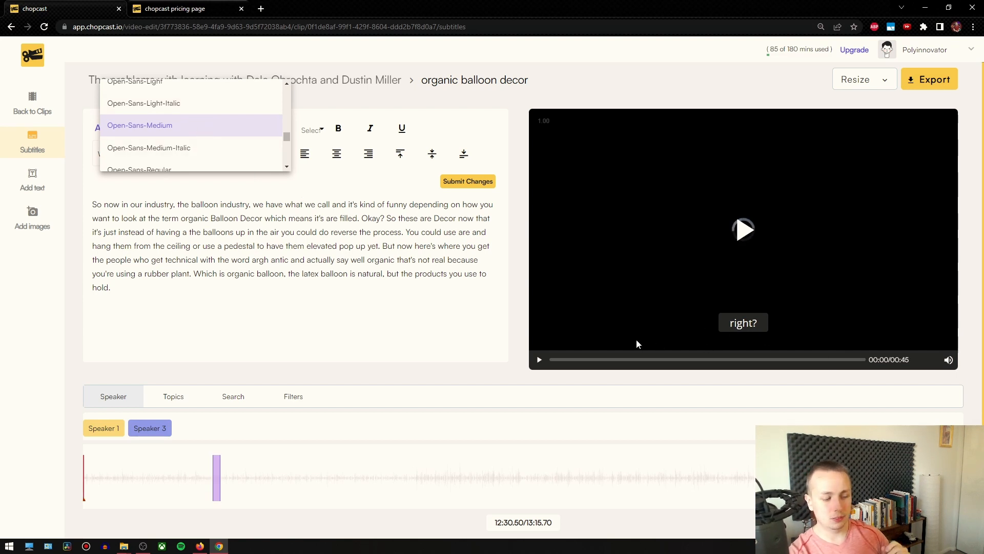
pyautogui.click(396, 353)
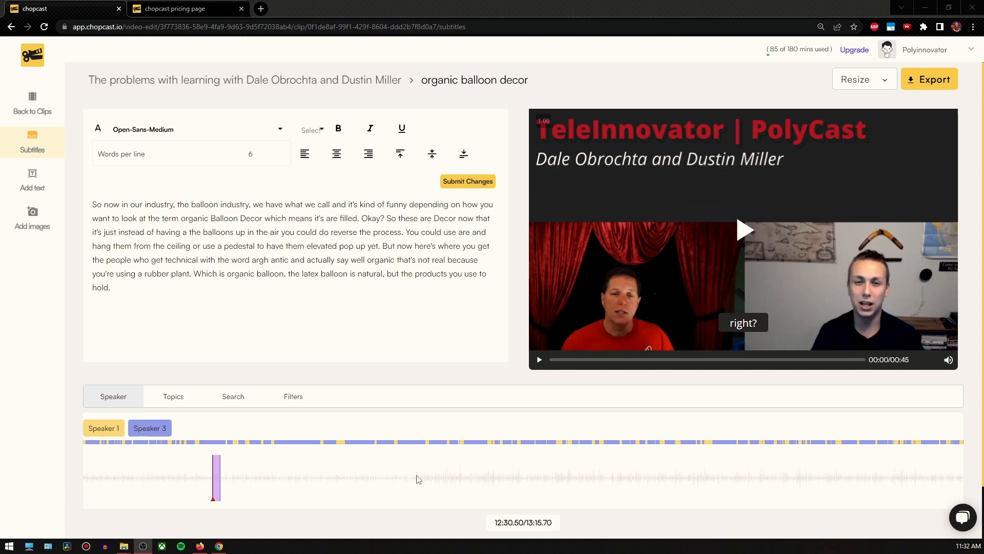
# Step: Select a Speaker 3 segment near the start of the clip editor's timeline and play it in the preview
pyautogui.click(105, 427)
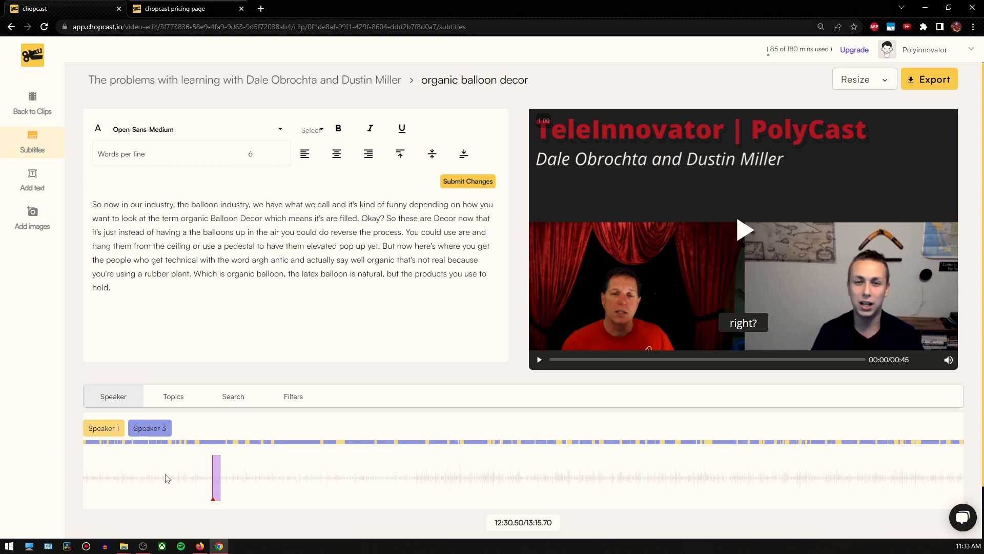
pyautogui.click(95, 444)
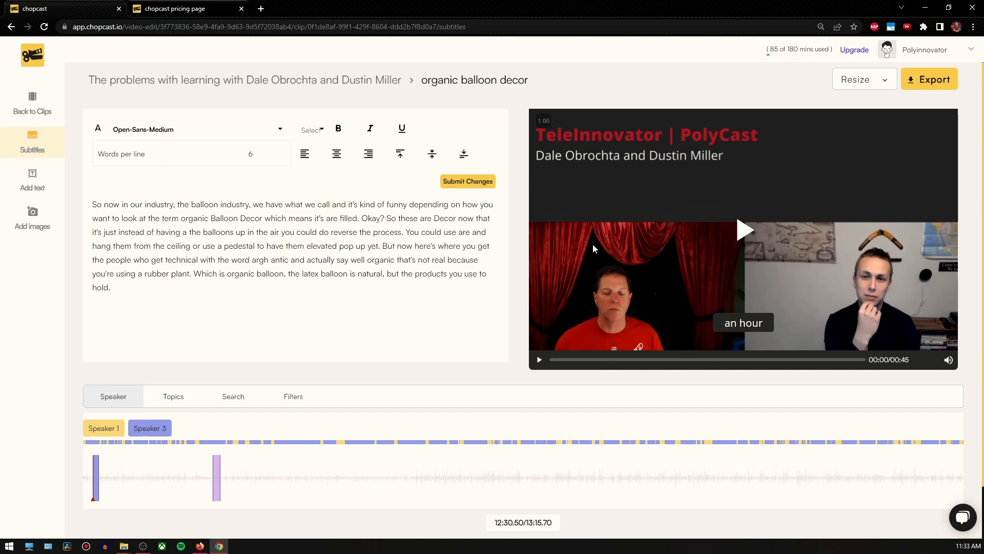
pyautogui.click(737, 218)
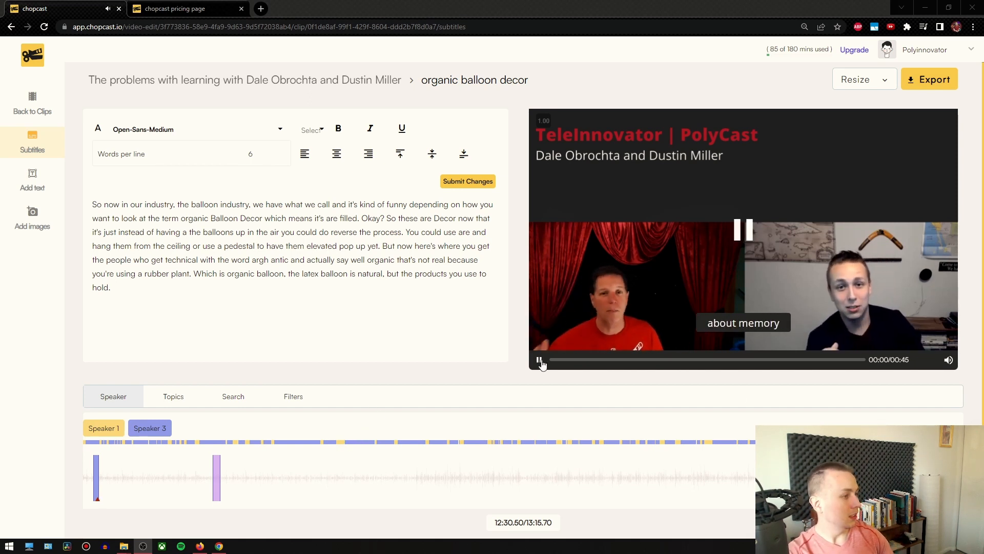
# Step: Pause the preview, review the topic clips of the learning video, and jump to the purple segment on the timeline
pyautogui.click(756, 348)
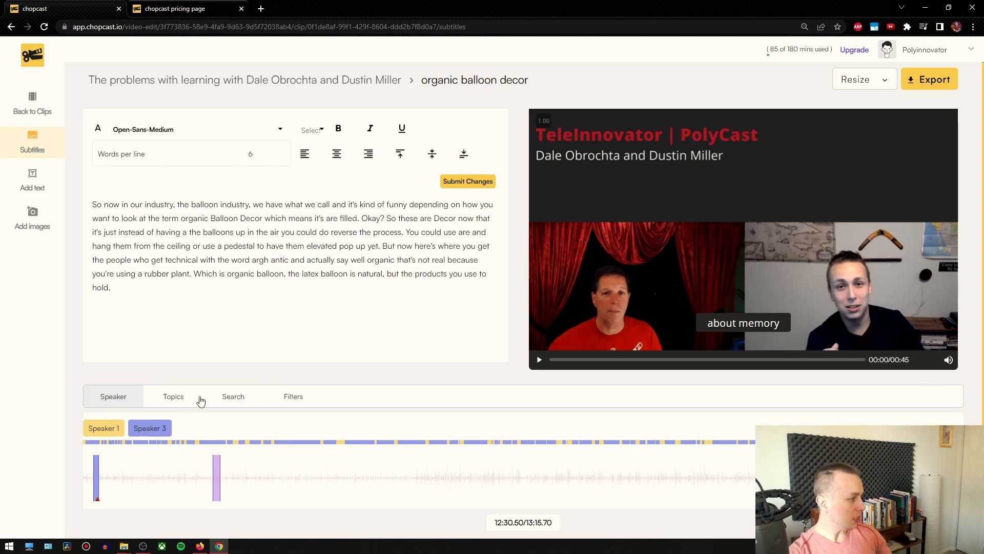
pyautogui.click(166, 397)
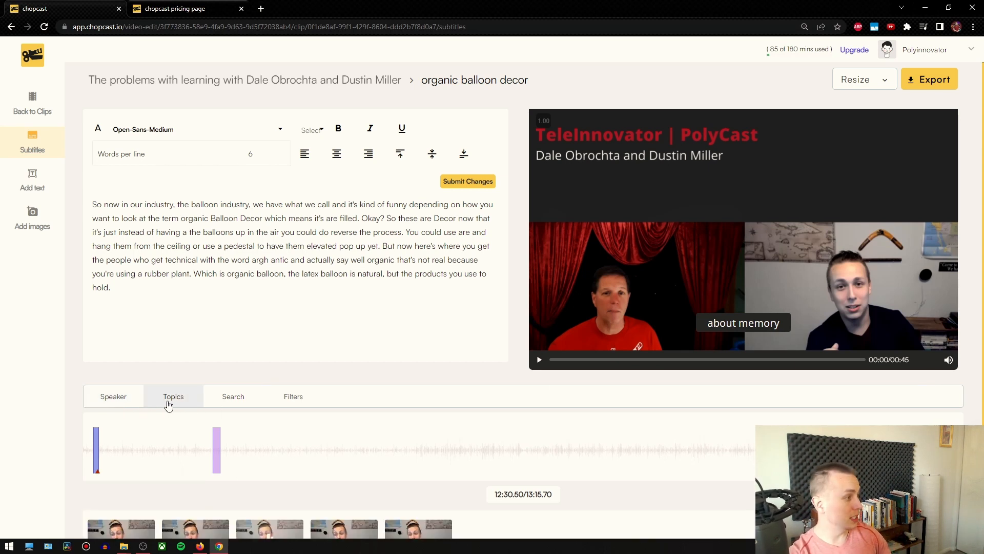
pyautogui.scroll(-1, 265, 424)
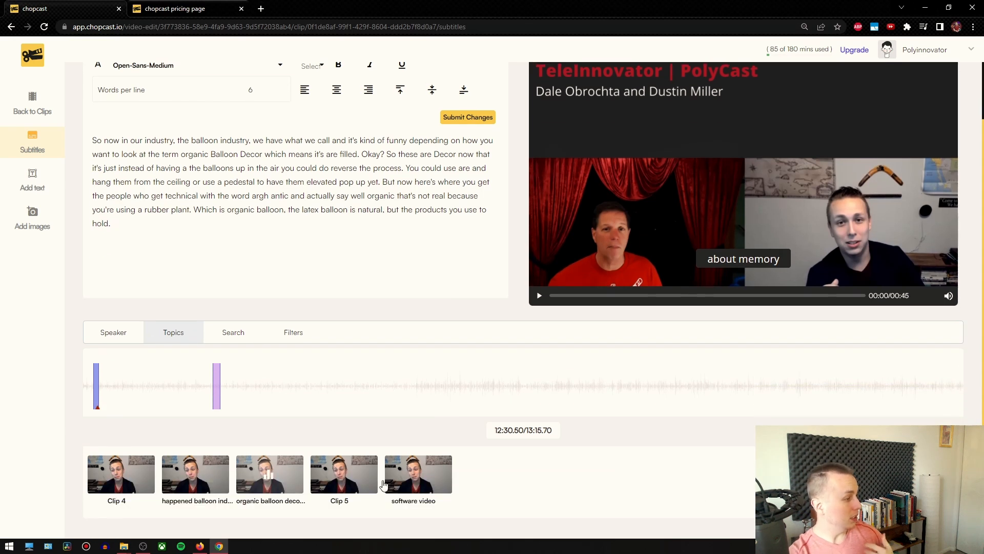
pyautogui.scroll(1, 289, 415)
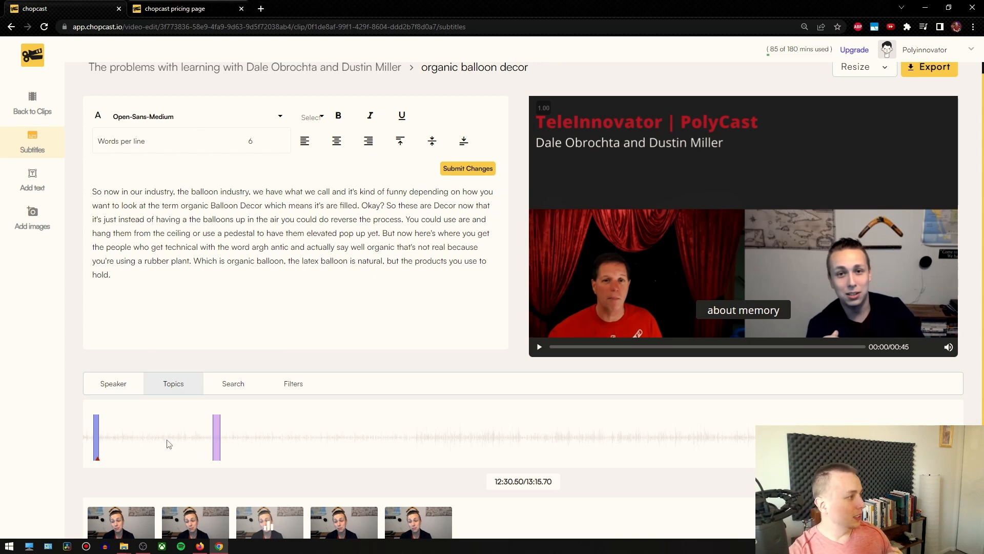
pyautogui.click(214, 440)
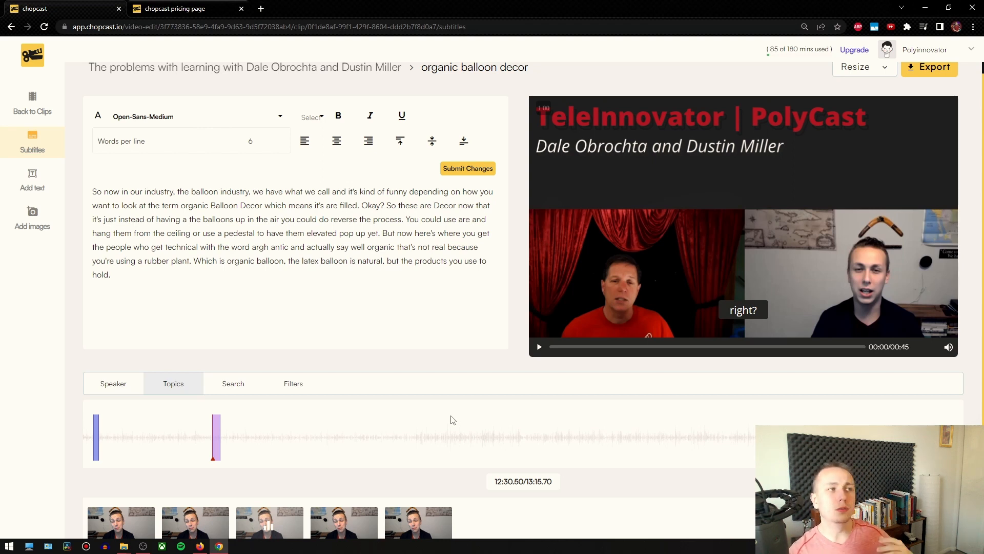
# Step: Return to My Folders and open the full Choosing to be Proactive video for editing
pyautogui.click(51, 52)
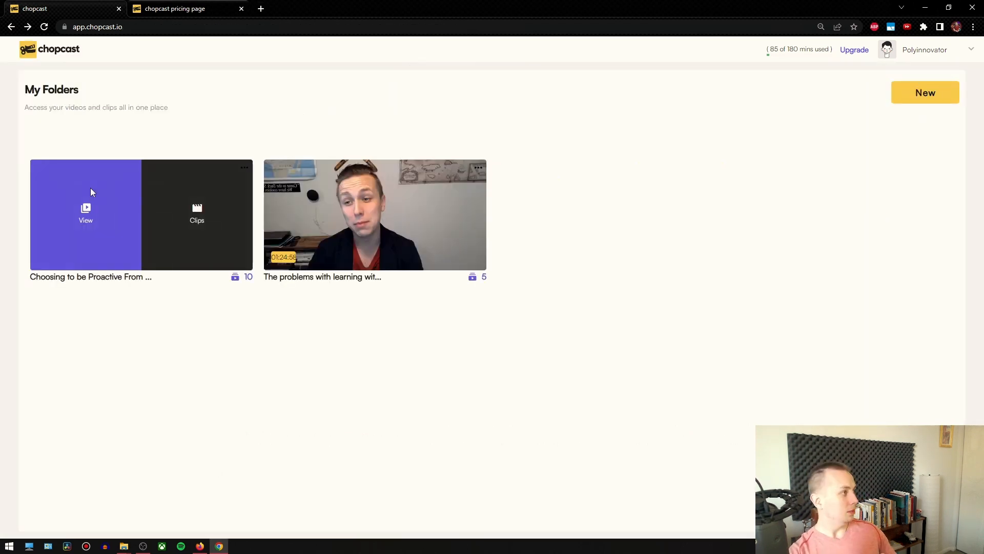
pyautogui.click(91, 191)
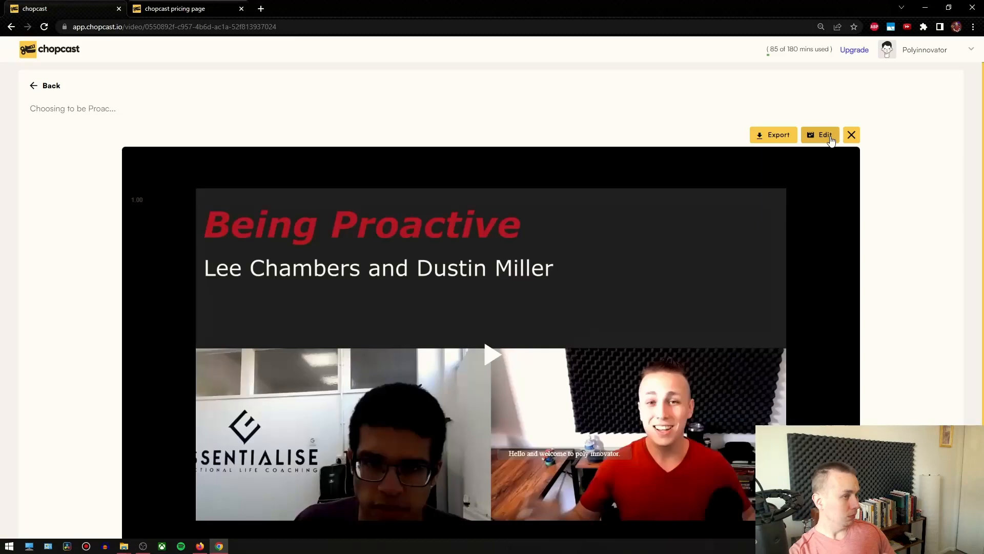
pyautogui.click(830, 137)
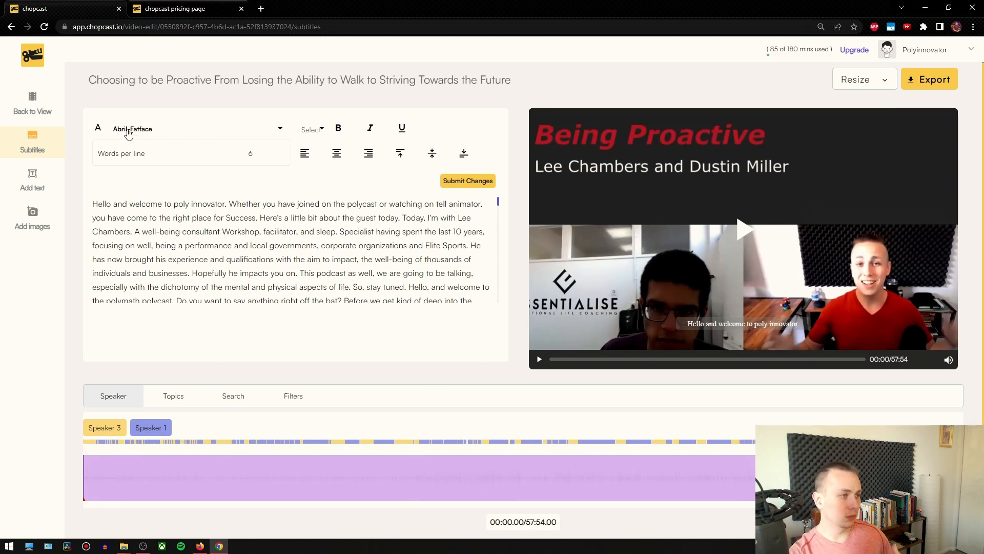
# Step: Browse the available subtitle fonts for the full video down to the Montserrat family
pyautogui.click(129, 134)
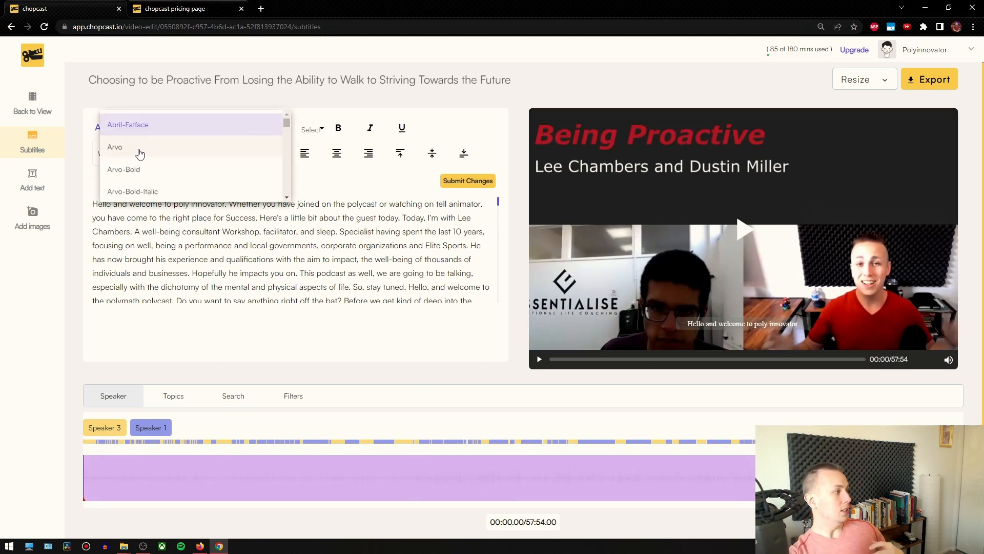
pyautogui.scroll(-5, 150, 179)
pyautogui.scroll(-8, 150, 180)
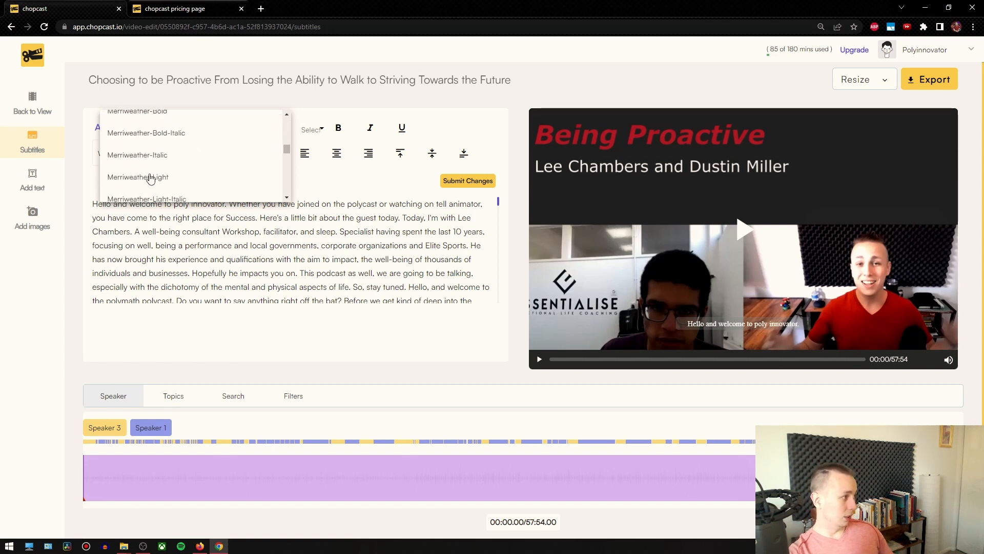
pyautogui.scroll(-6, 152, 174)
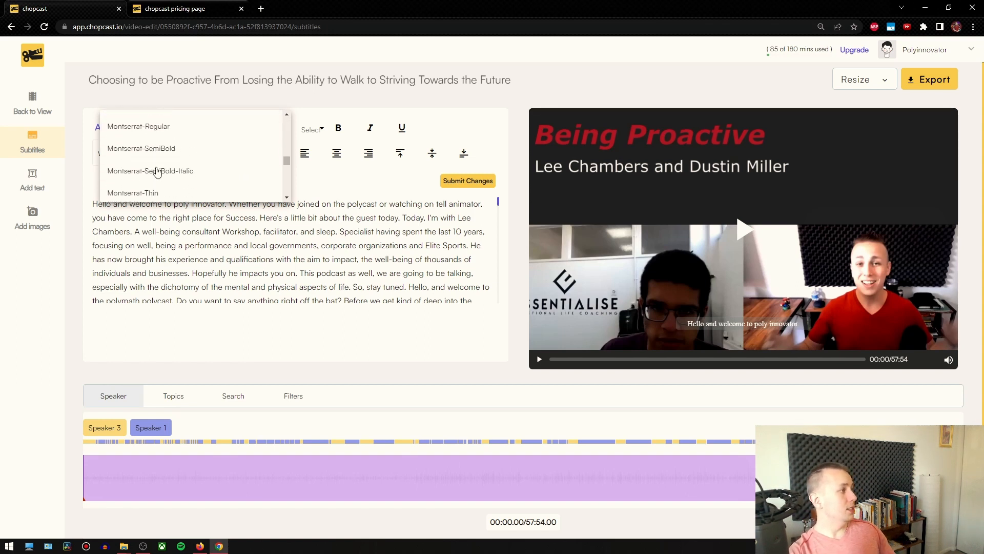
pyautogui.click(268, 158)
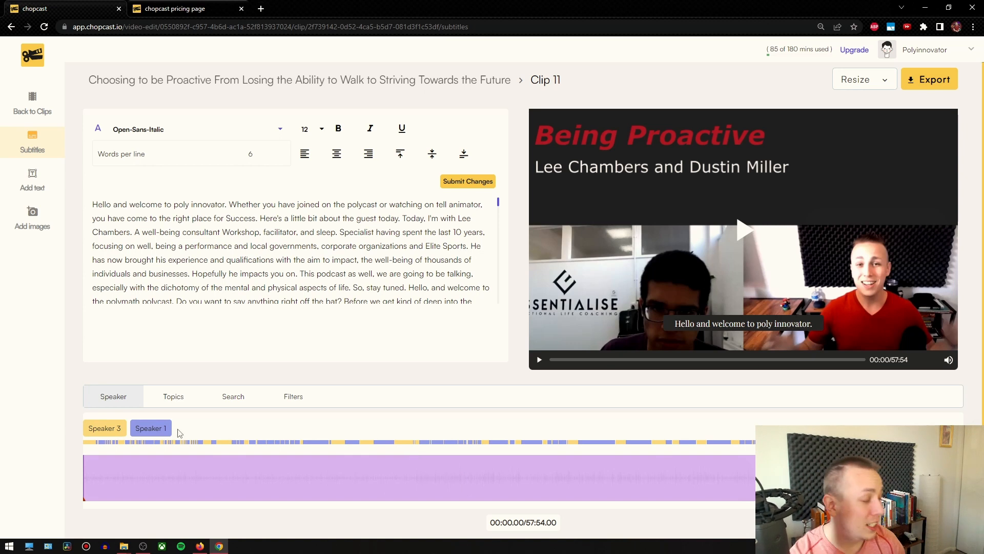
# Step: Compare the topic clips with the speaker breakdown on the timeline of Clip 11
pyautogui.click(160, 399)
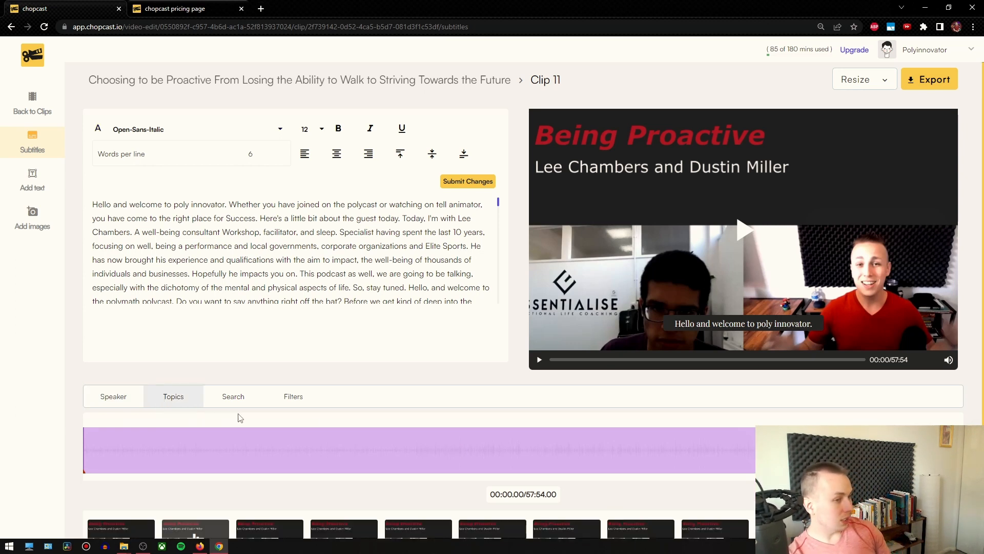
pyautogui.scroll(-1, 326, 434)
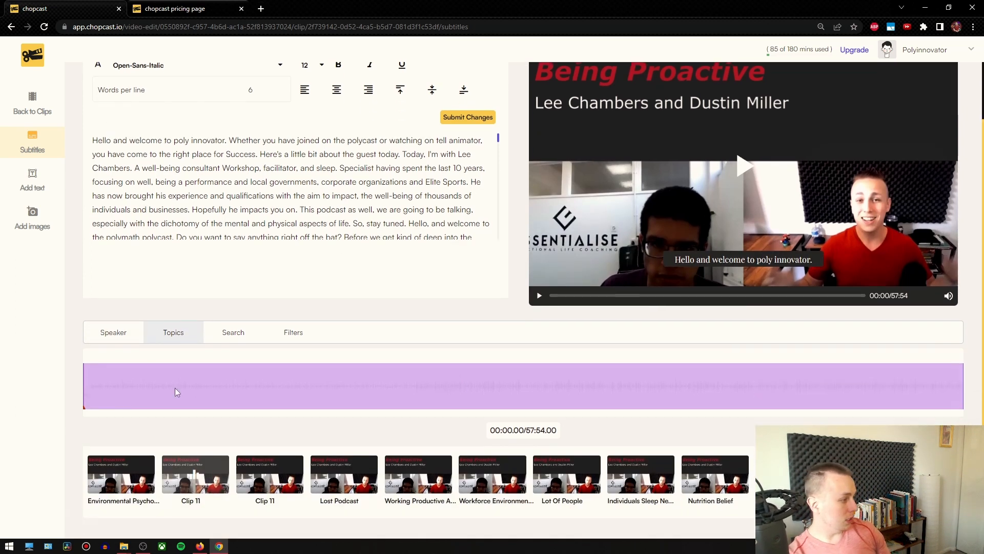
pyautogui.click(129, 335)
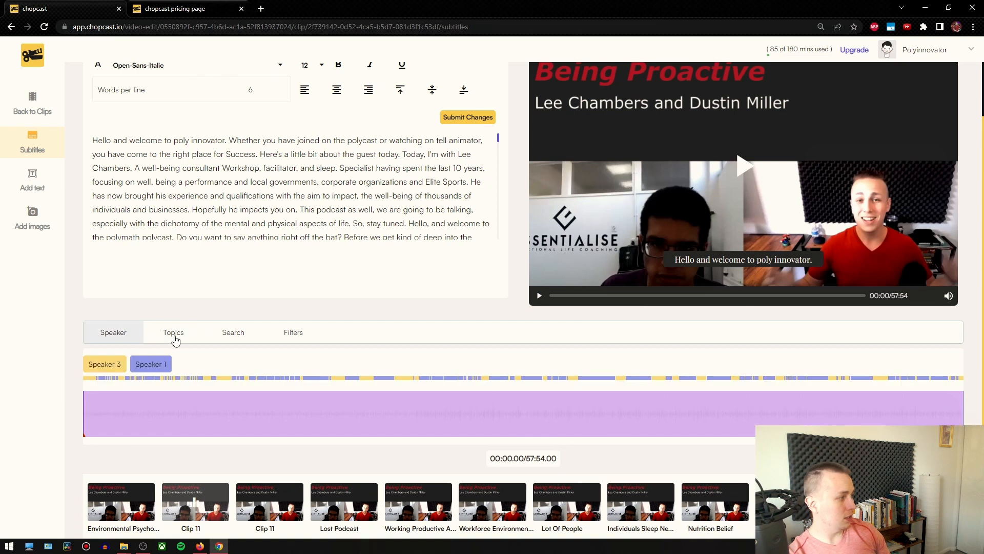
pyautogui.click(173, 336)
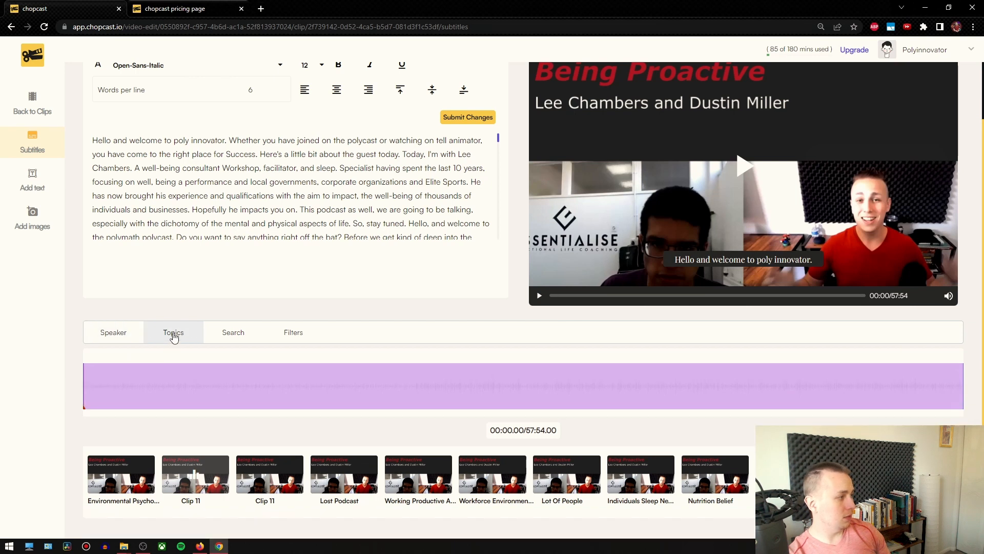
# Step: Search the Clip 11 timeline for the keyword "polymath"
pyautogui.click(241, 335)
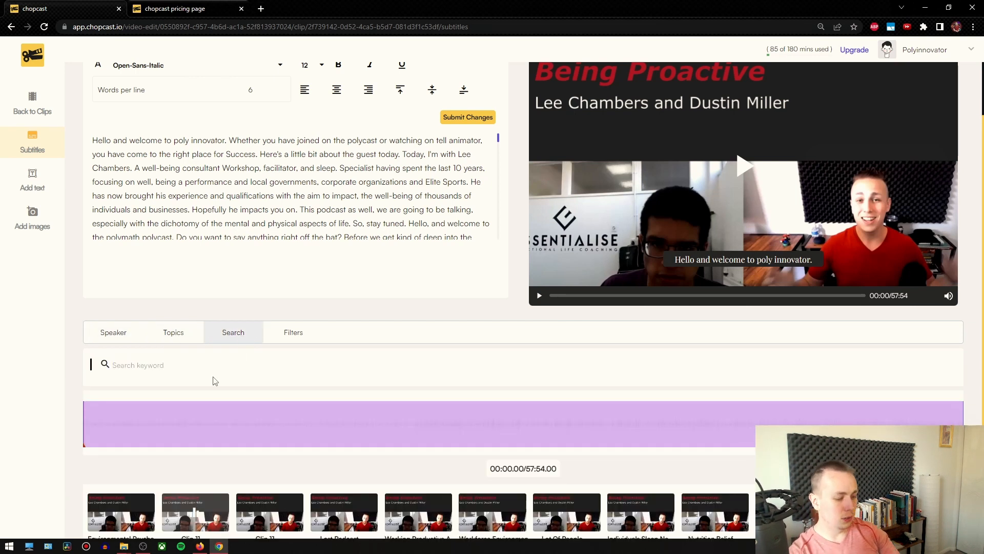
pyautogui.write('polymat')
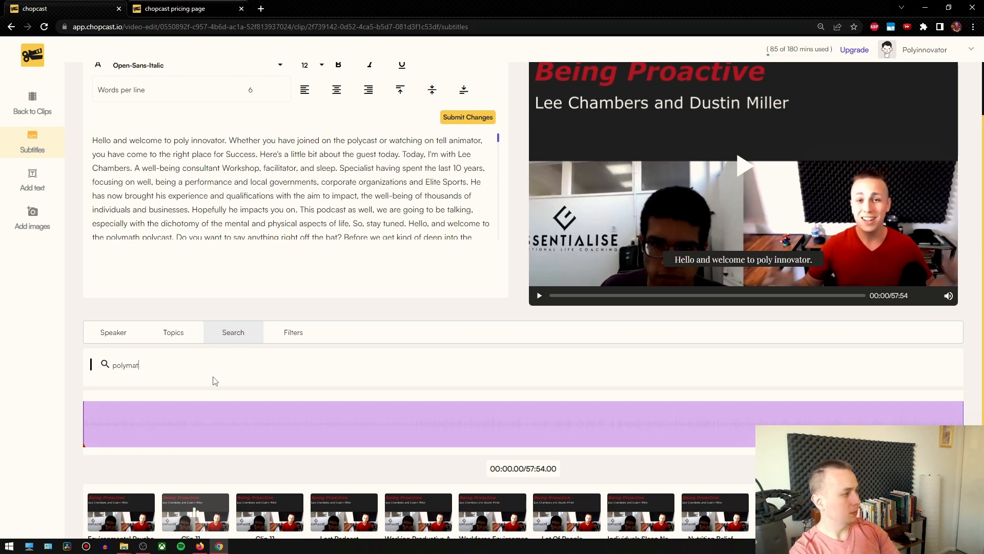
pyautogui.write('h')
pyautogui.press('Return')
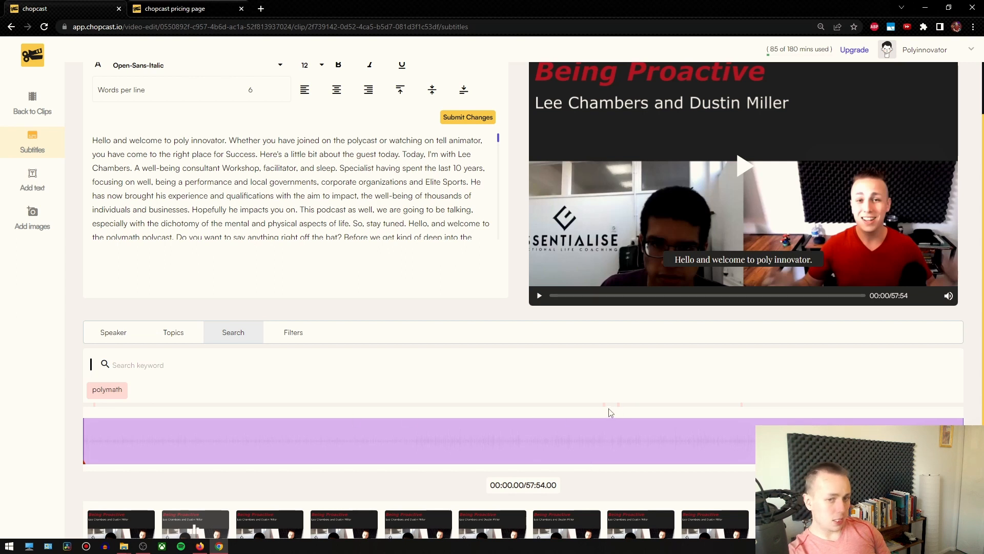
# Step: Jump to the polymath marker at about 34:09 on the timeline, play that passage in the preview, and pause it
pyautogui.click(603, 426)
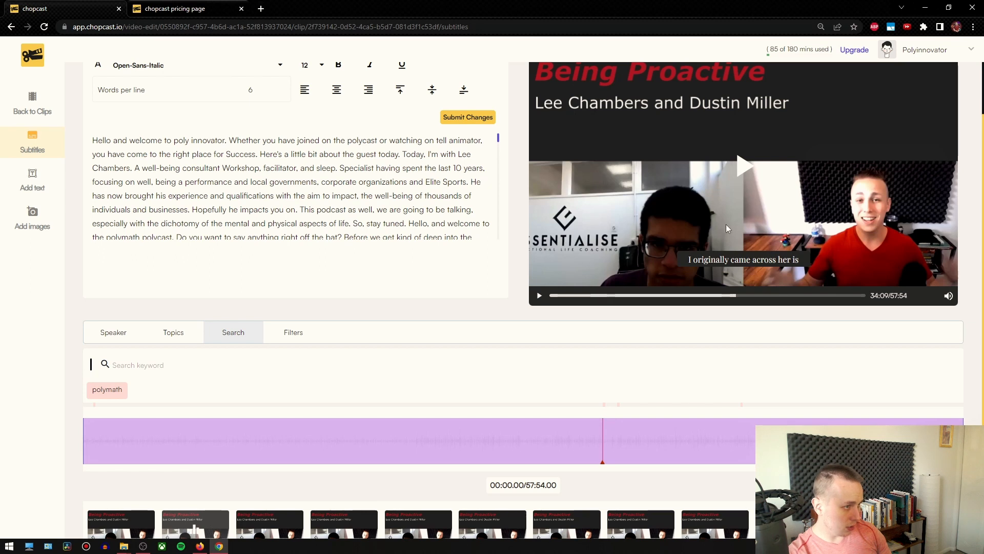
pyautogui.click(726, 228)
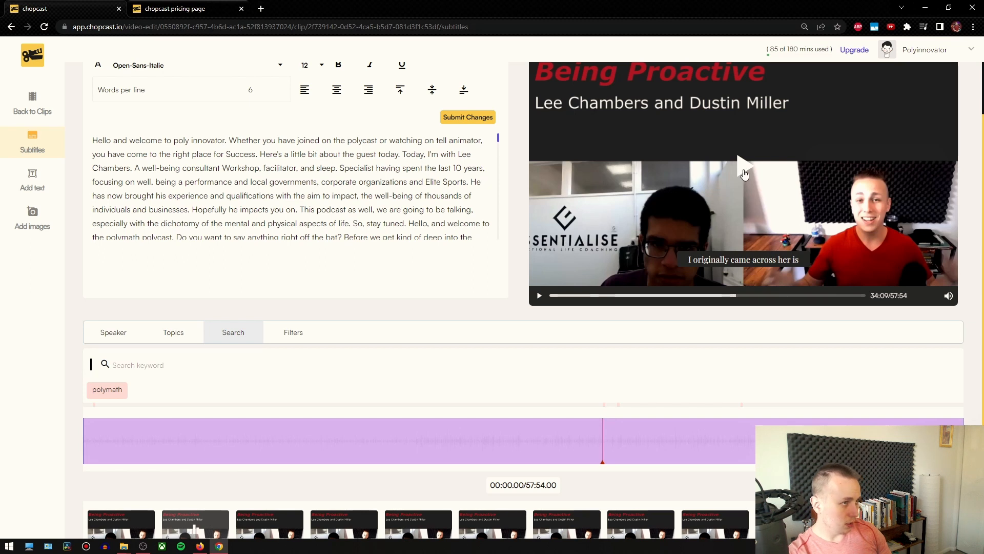
pyautogui.scroll(1, 666, 333)
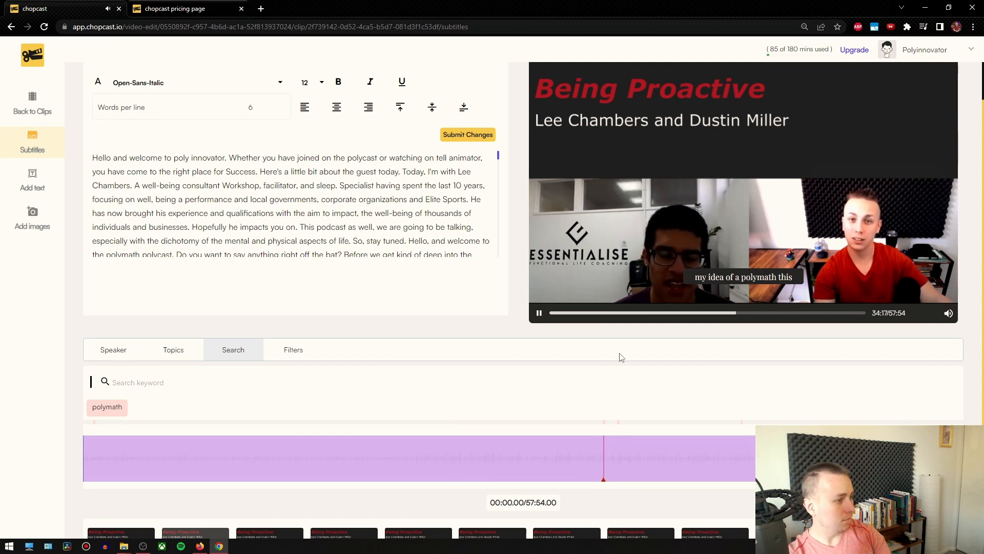
pyautogui.click(539, 313)
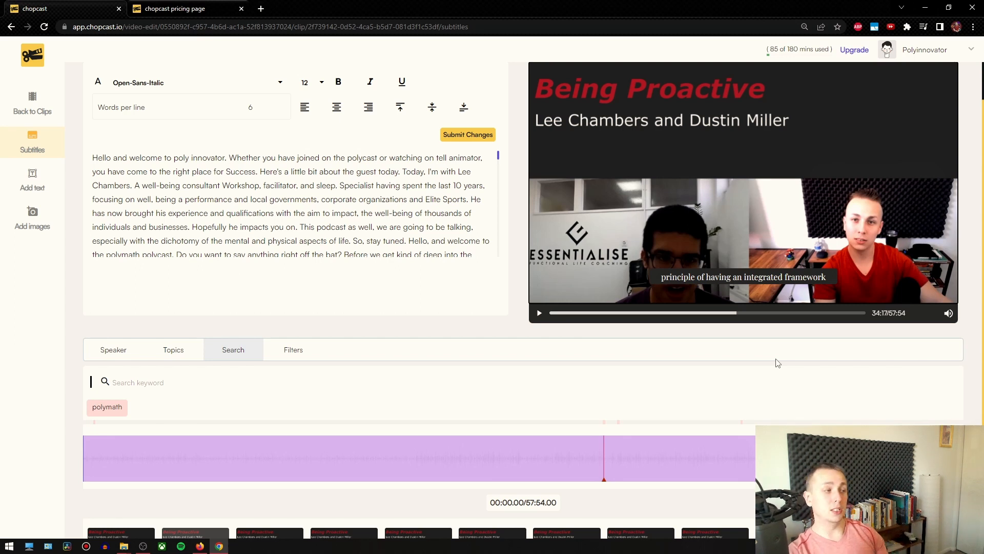
# Step: Check the timeline filters for Clip 11 and view its aspect ratio options
pyautogui.click(285, 354)
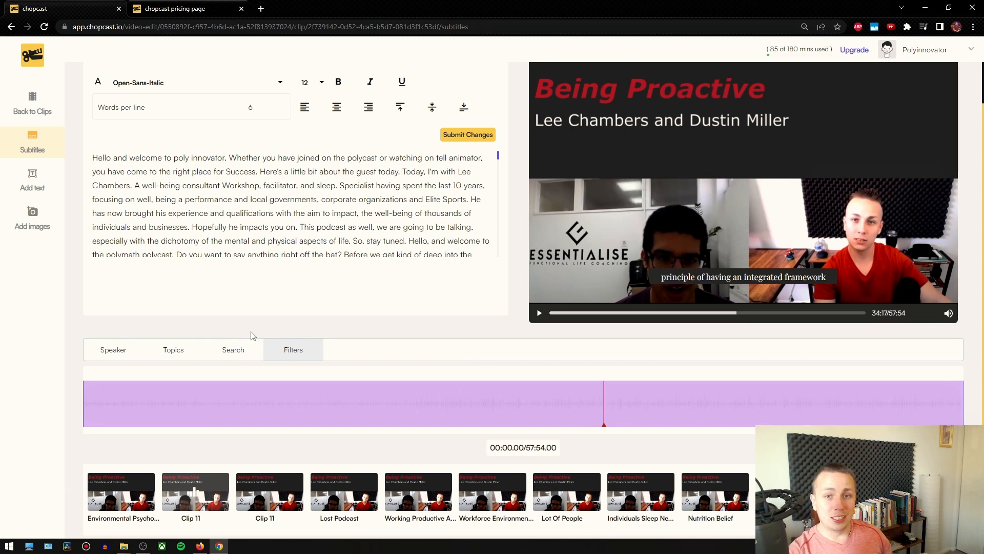
pyautogui.scroll(1, 251, 336)
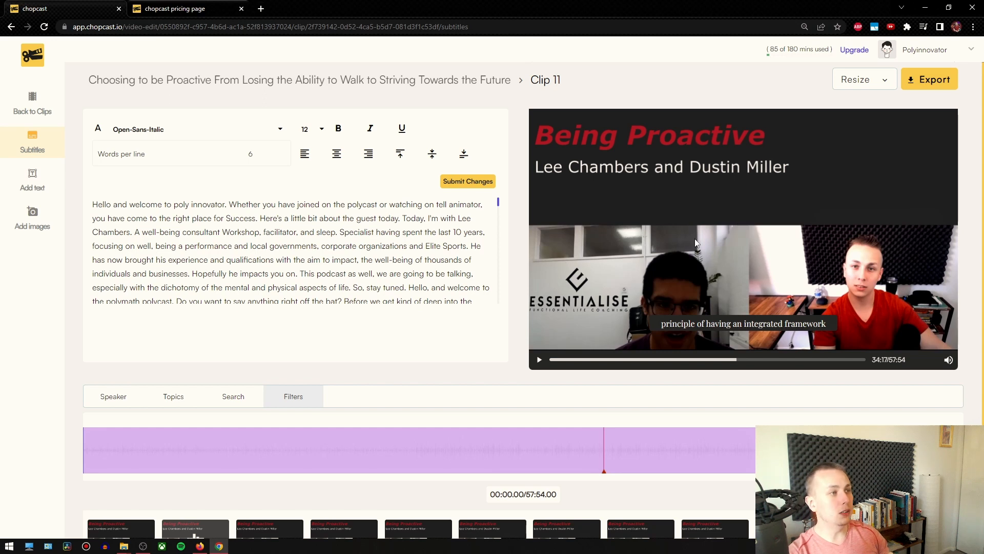
pyautogui.press('super+d')
pyautogui.press('super+d')
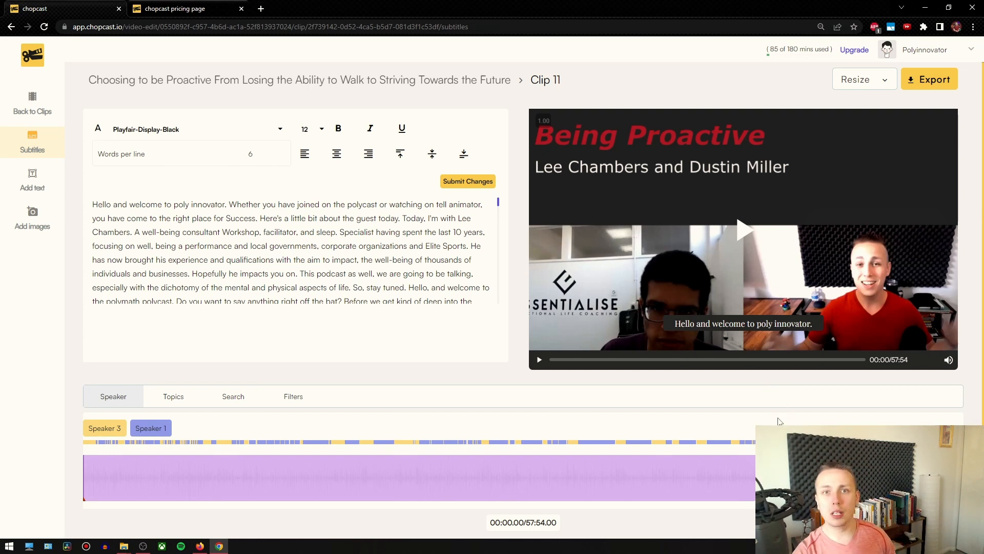
pyautogui.click(861, 81)
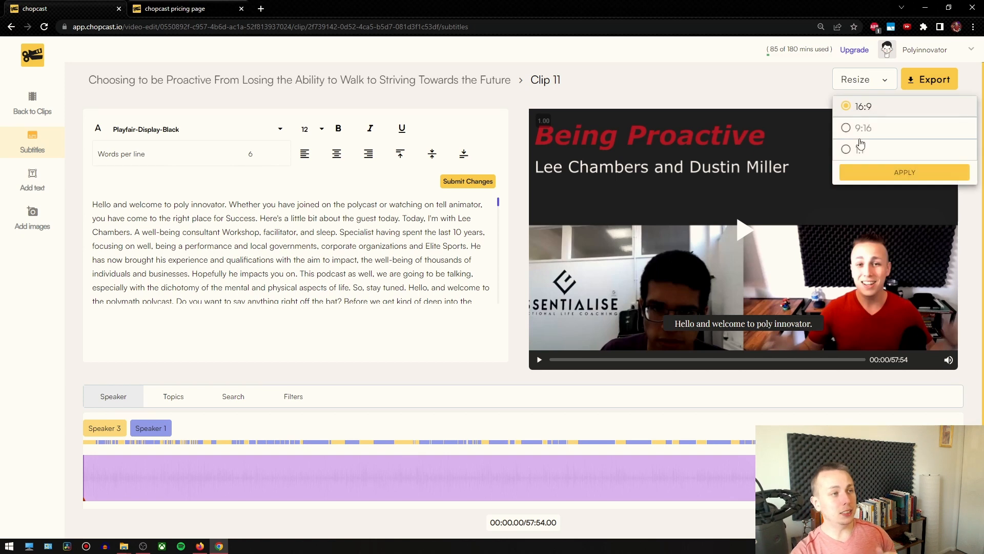
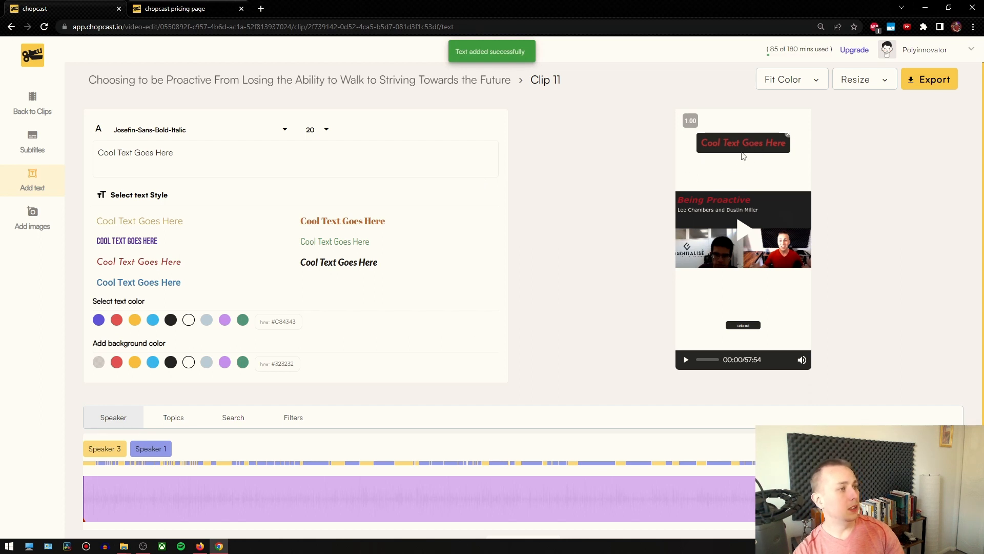
# Step: Delete the sample text overlay from the vertical Clip 11 and add one again in the red italic style
pyautogui.click(789, 137)
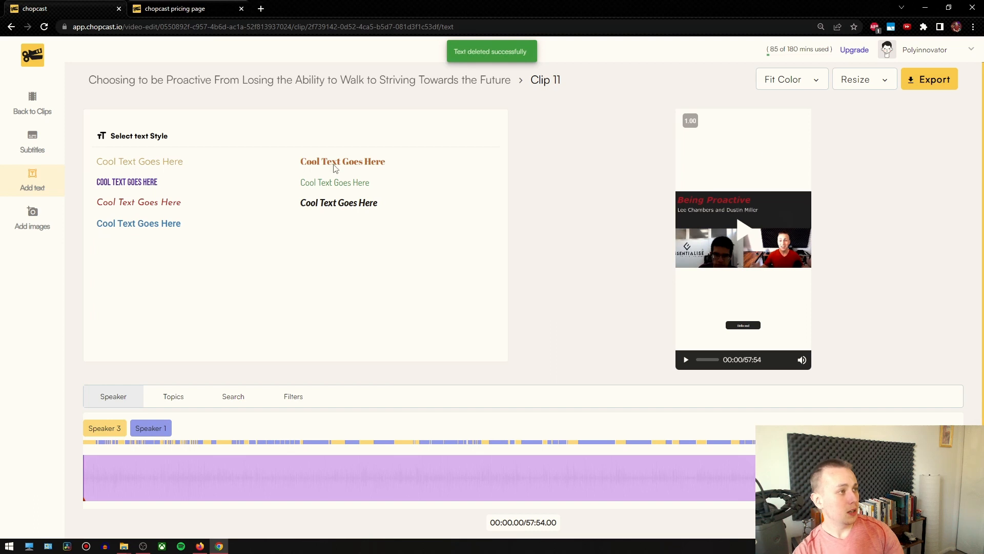
pyautogui.click(159, 205)
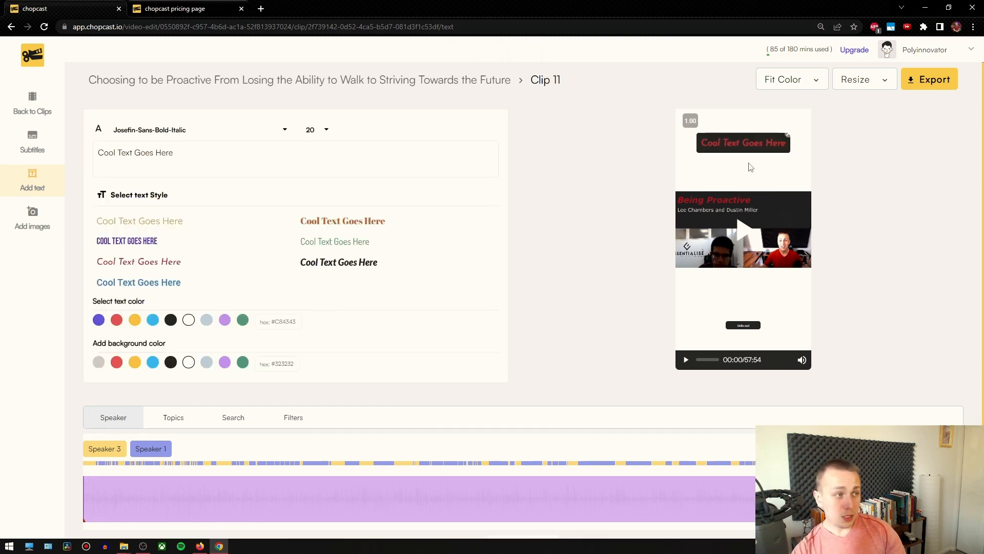
# Step: Change the wording of the red text overlay to "The Polymath PolyCast"
pyautogui.click(278, 167)
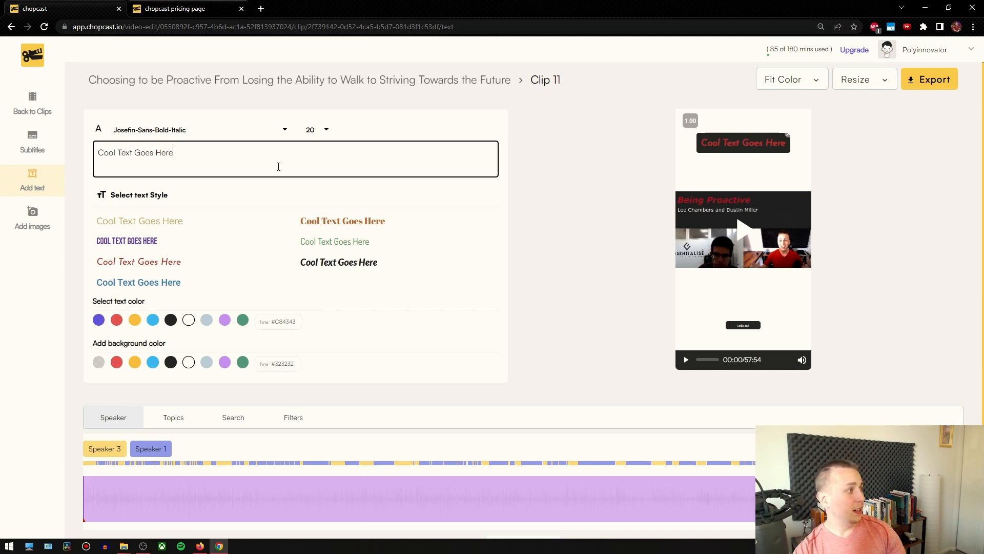
pyautogui.hotkey('ctrl', 'a')
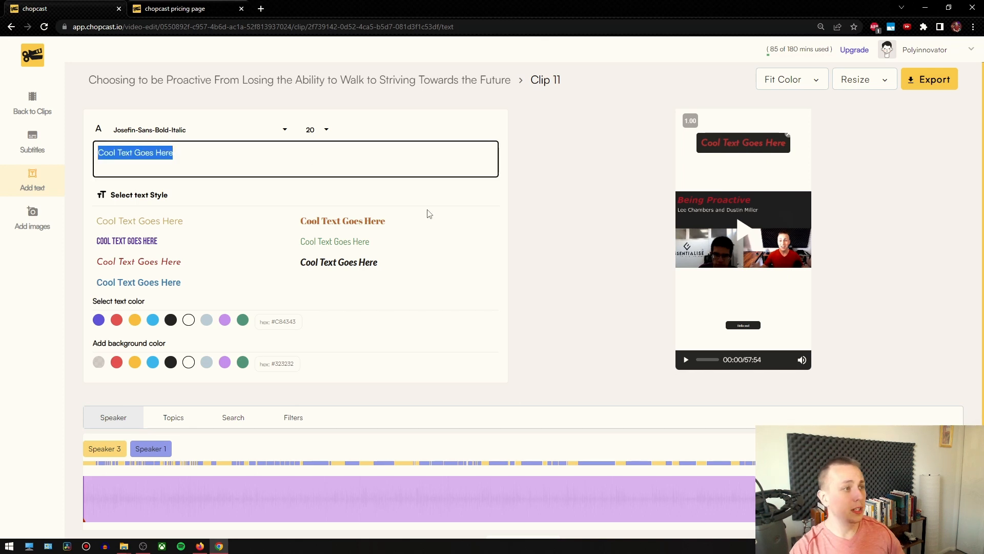
pyautogui.write('The Polym')
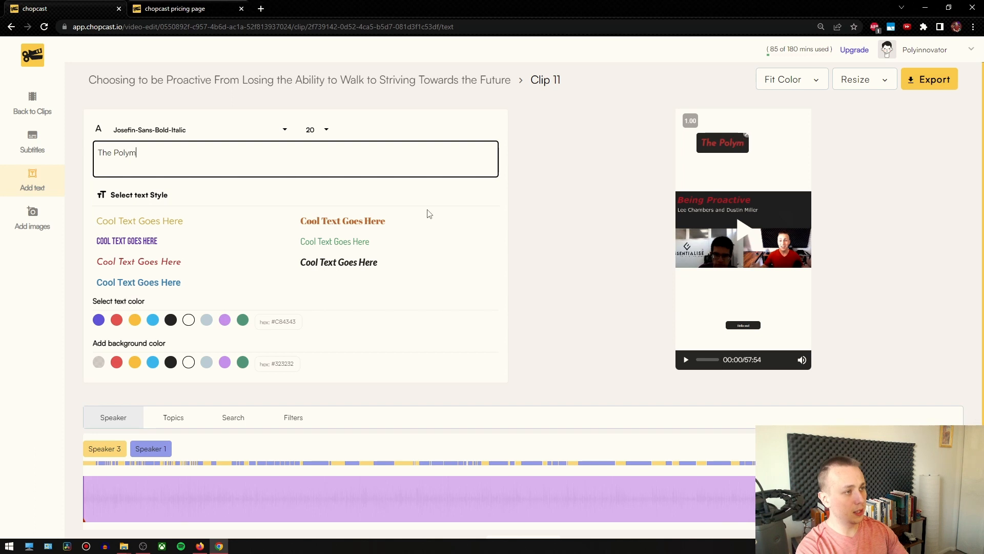
pyautogui.write('ath PolCast')
pyautogui.press('BackSpace')
pyautogui.press('BackSpace')
pyautogui.press('BackSpace')
pyautogui.press('BackSpace')
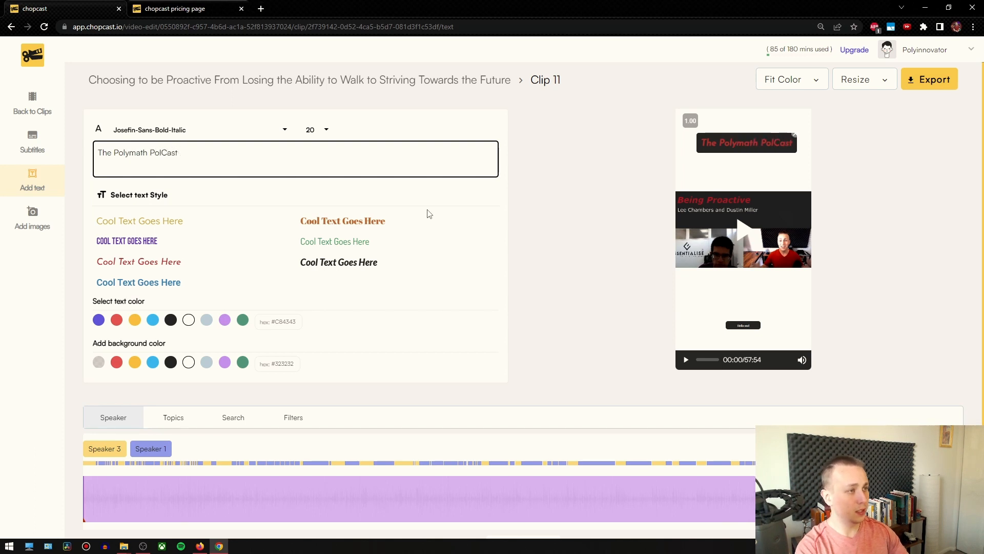
pyautogui.write('yc')
pyautogui.press('BackSpace')
pyautogui.write('Cast')
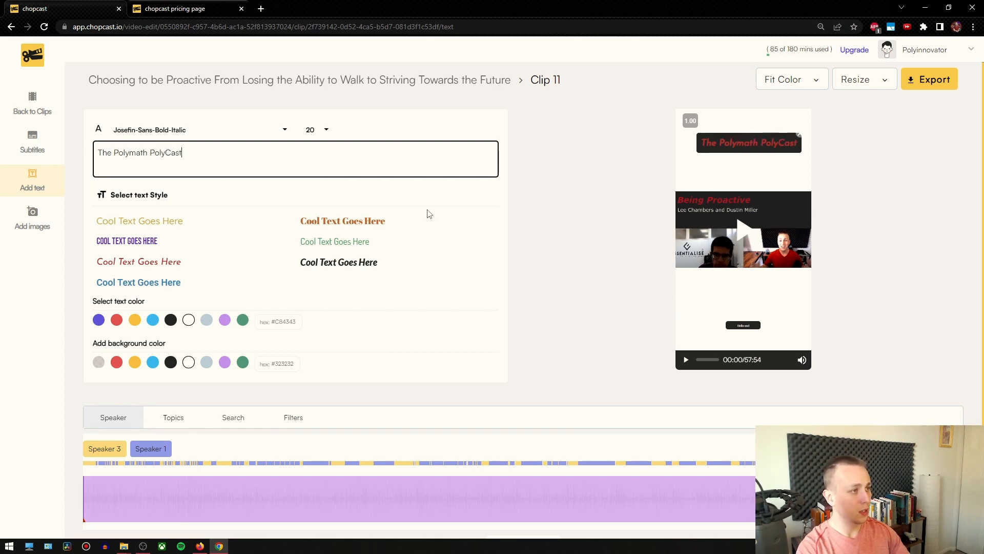
# Step: Apply the new wording and centre the red text overlay above the video in the preview
pyautogui.click(600, 157)
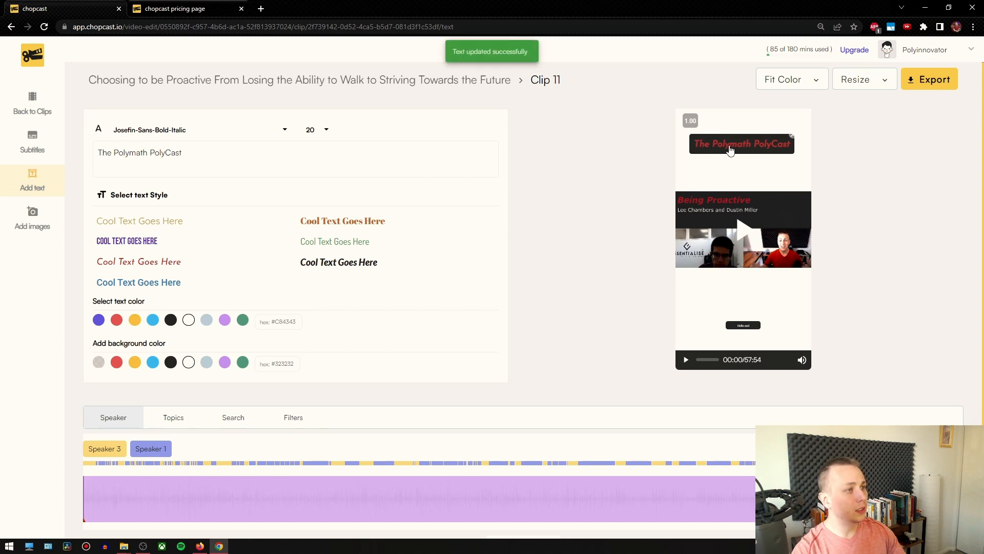
pyautogui.moveTo(734, 148); pyautogui.dragTo(732, 146)
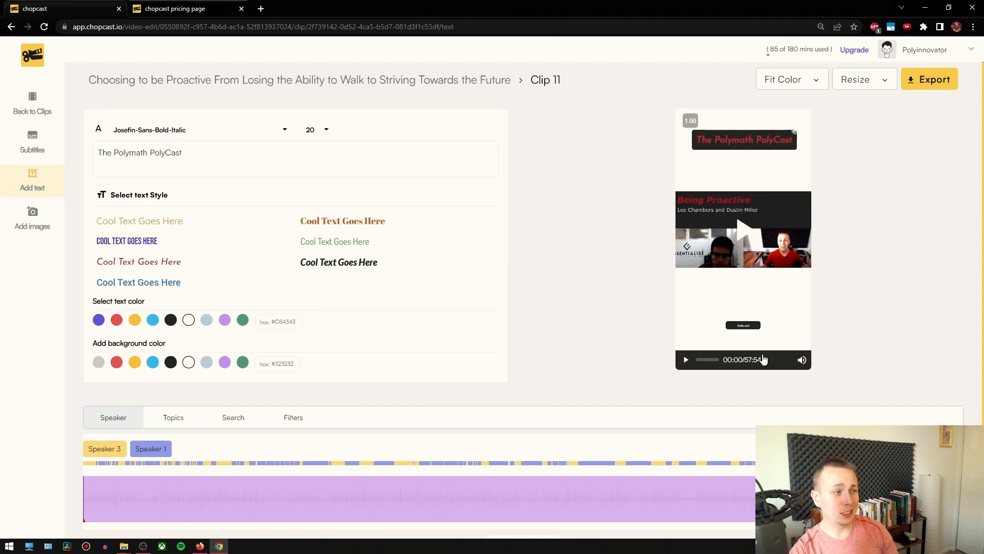
# Step: Open the subtitle settings for Clip 11 and set the subtitle font size to 24
pyautogui.click(746, 331)
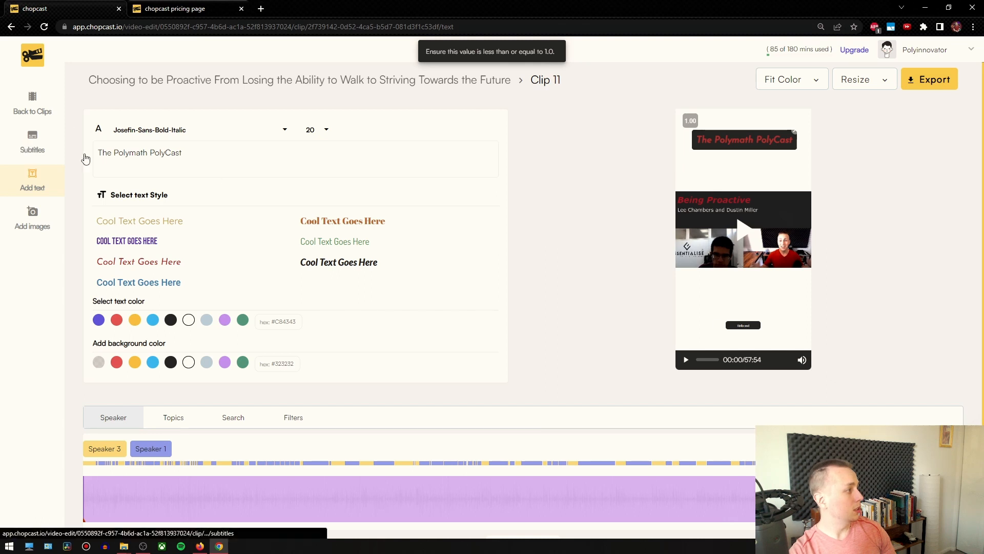
pyautogui.click(29, 153)
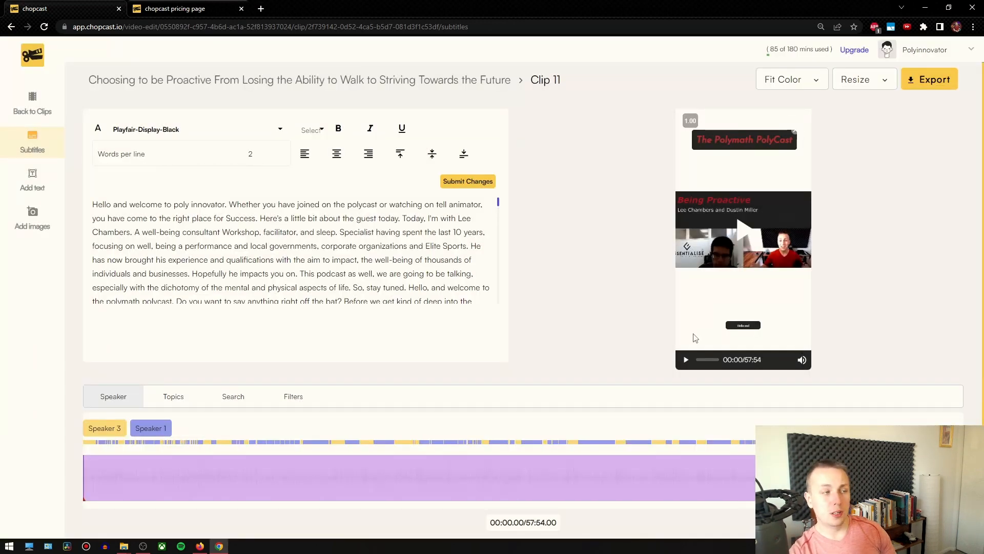
pyautogui.click(751, 327)
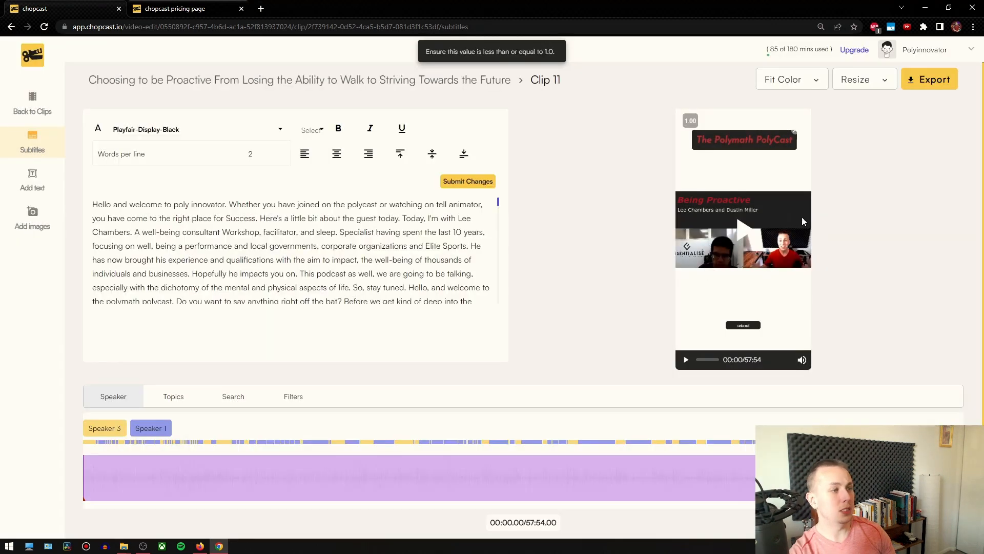
pyautogui.click(324, 131)
pyautogui.scroll(-1, 308, 187)
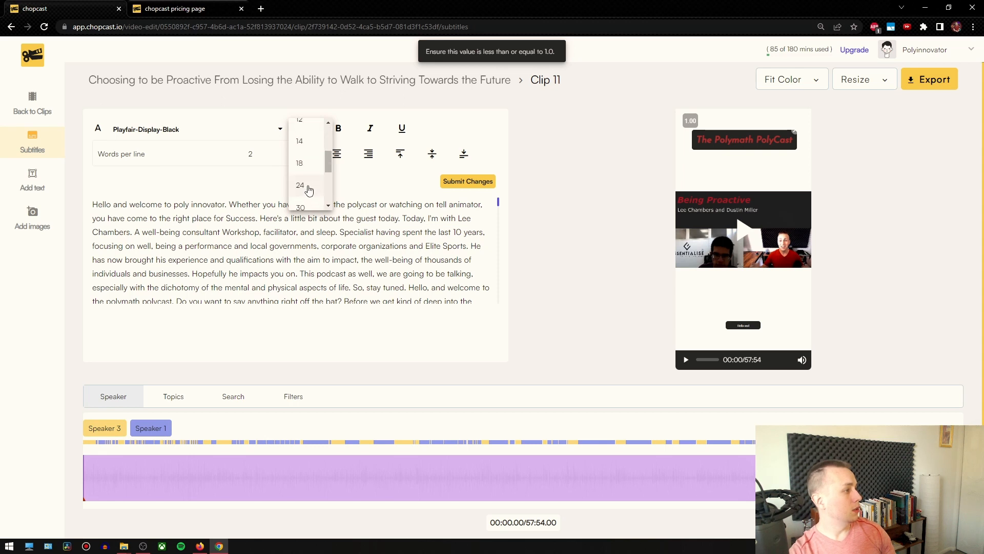
pyautogui.click(309, 186)
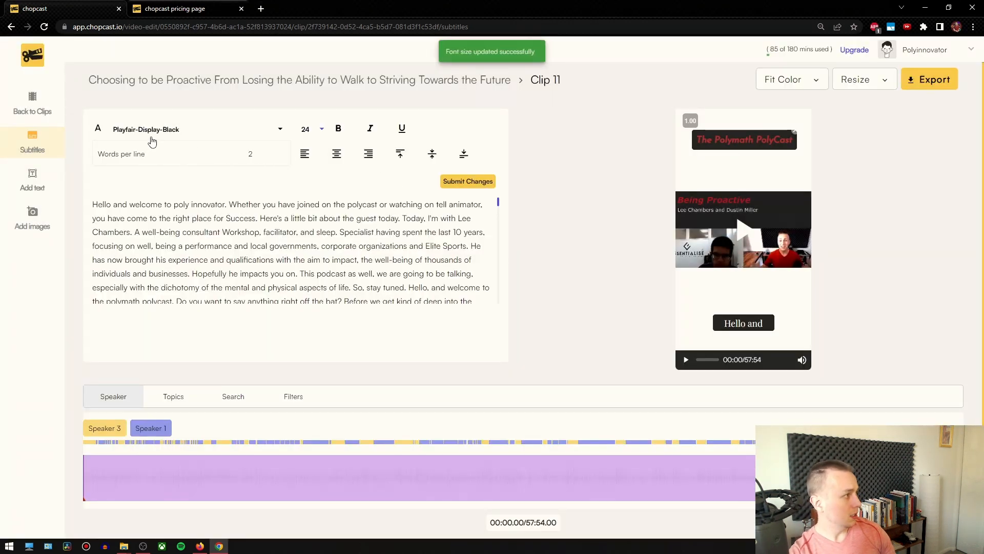
# Step: Change the subtitle font to Open-Sans-Bold
pyautogui.click(151, 137)
pyautogui.scroll(-5, 174, 148)
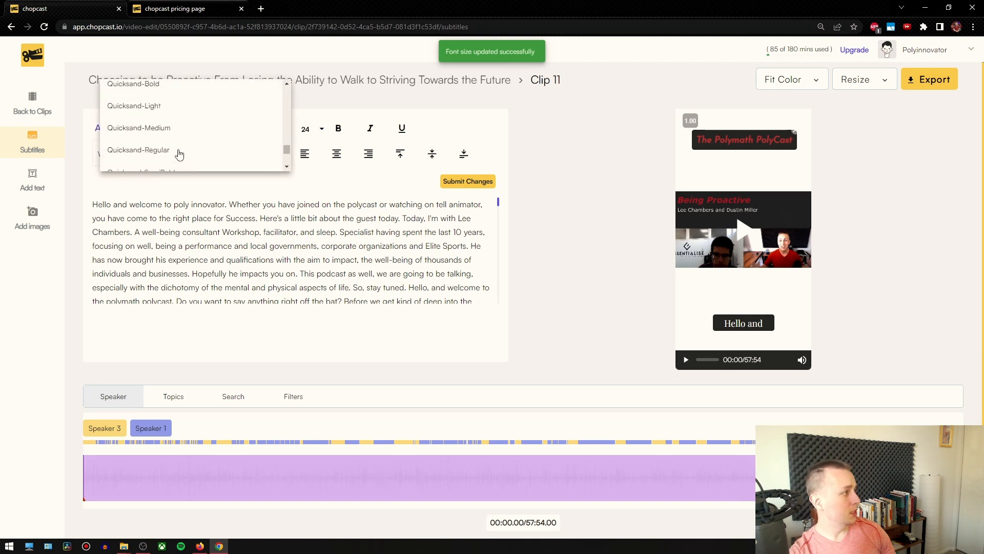
pyautogui.scroll(-5, 177, 156)
pyautogui.scroll(8, 174, 162)
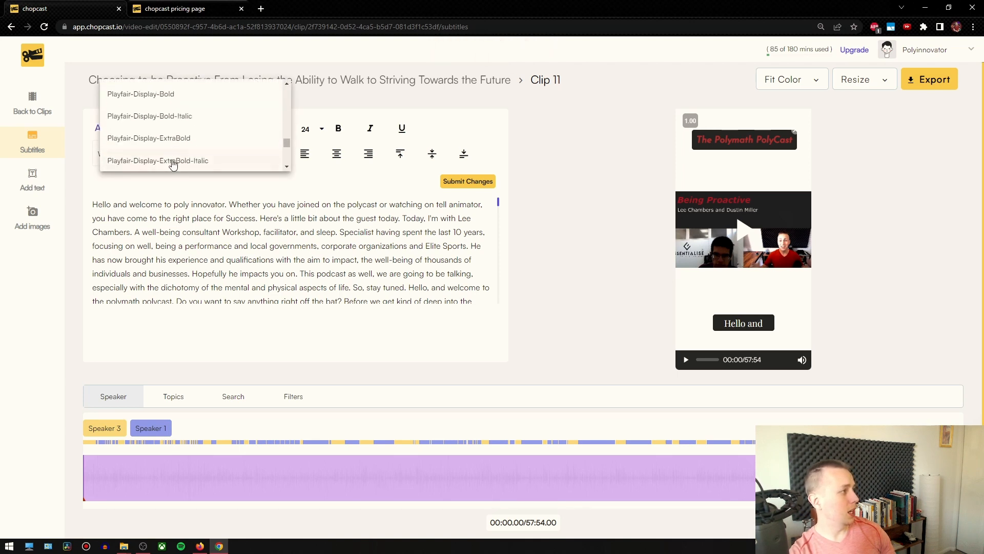
pyautogui.scroll(4, 173, 162)
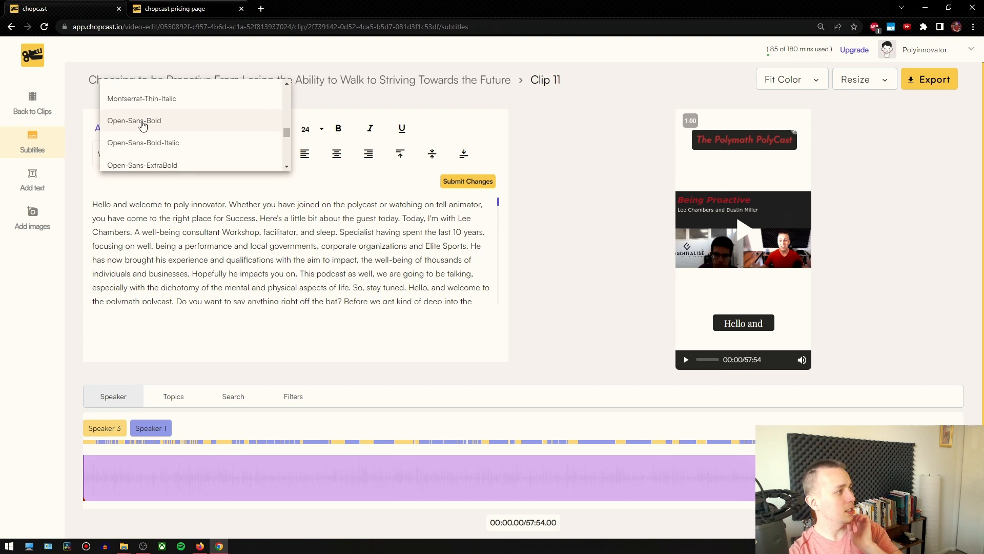
pyautogui.click(143, 125)
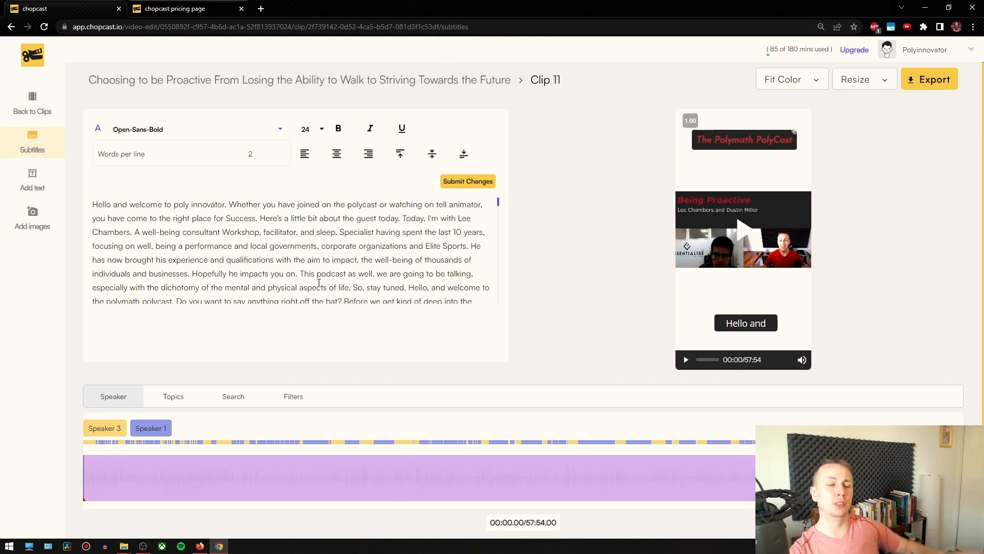
# Step: Look through the transcript and play the beginning of Clip 11 to check the restyled subtitles
pyautogui.scroll(-2, 310, 321)
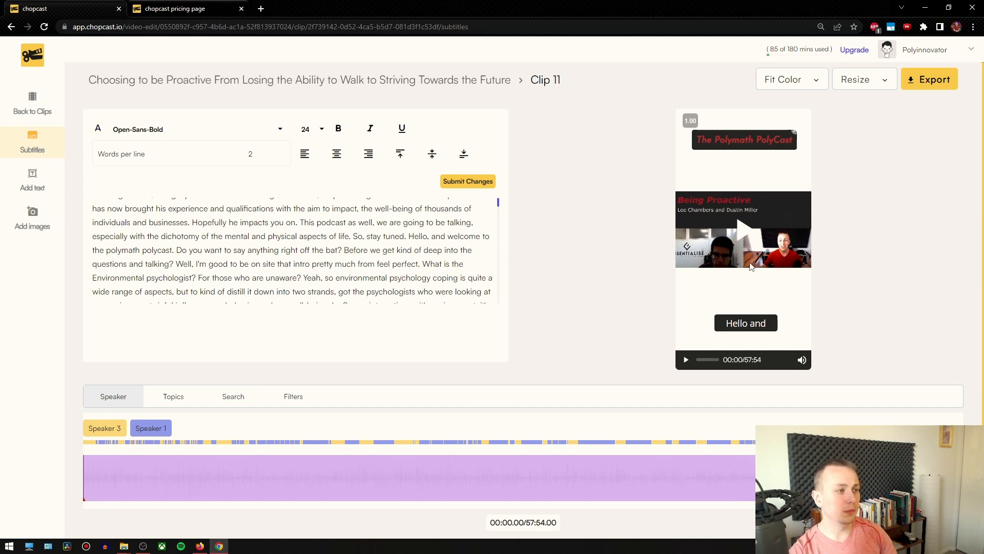
pyautogui.click(685, 361)
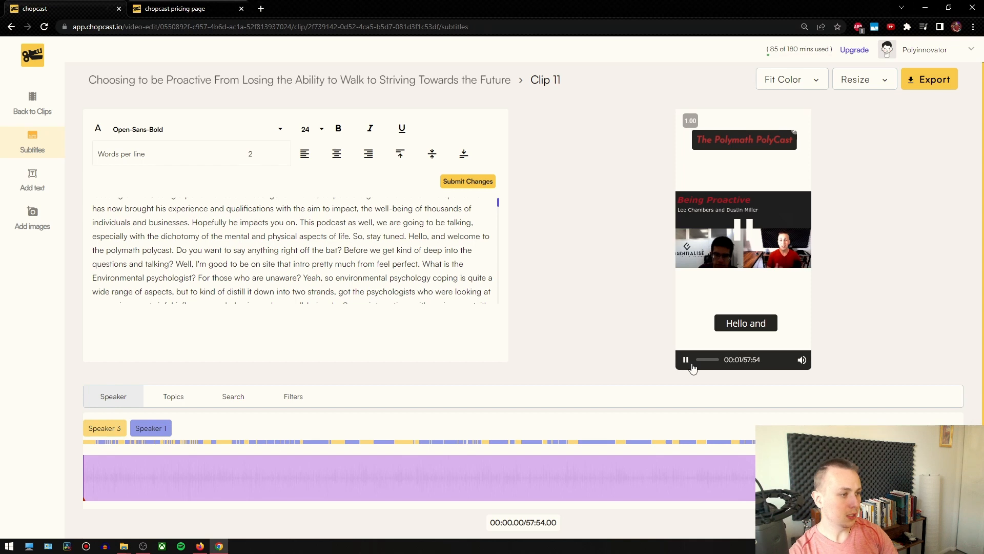
pyautogui.click(686, 360)
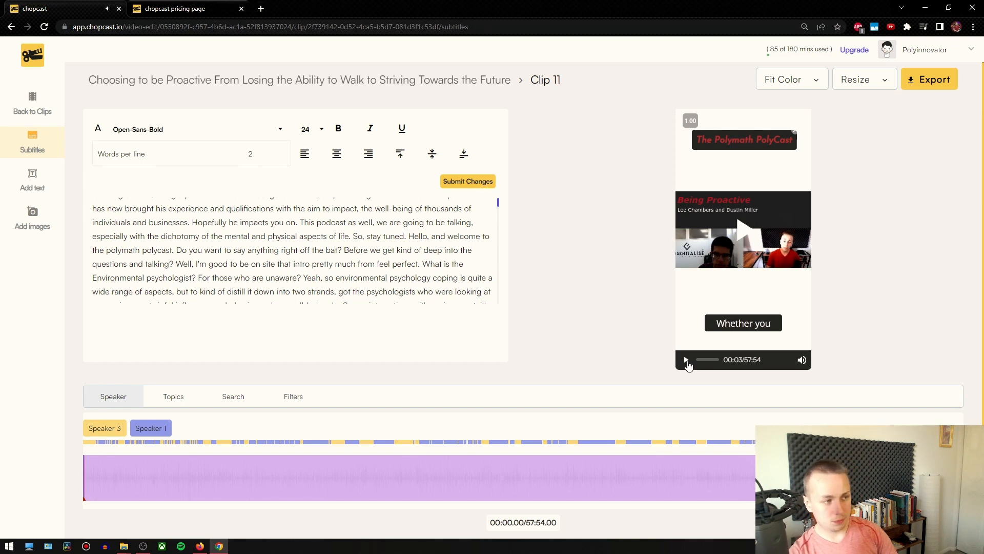
pyautogui.click(686, 360)
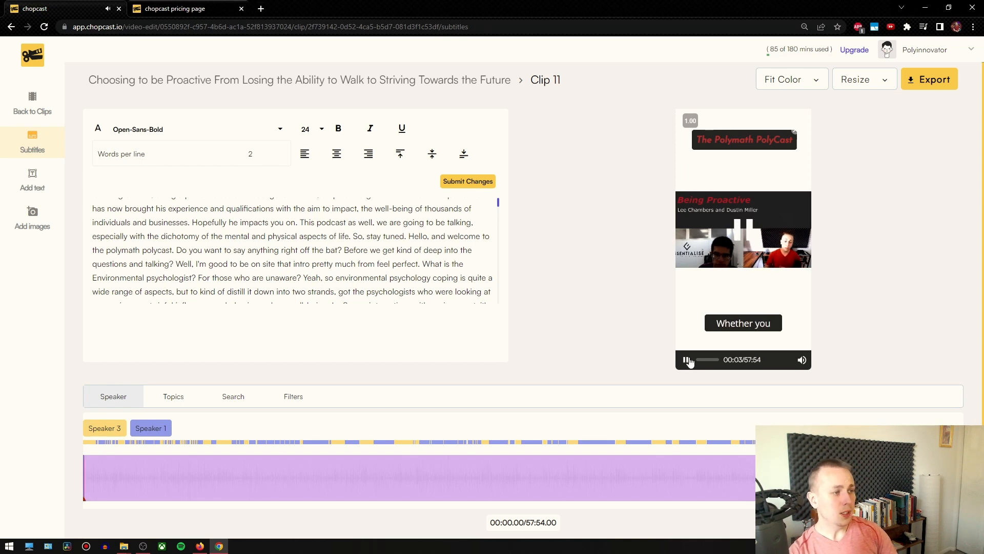
pyautogui.click(687, 360)
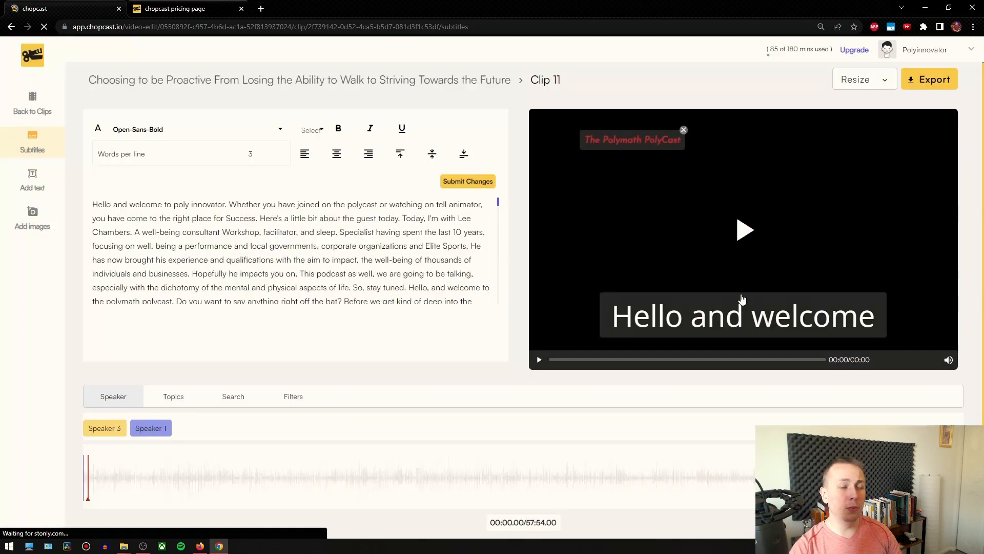
# Step: Try to remove the text overlay and resize Clip 11 to 9:16 with the Crop option
pyautogui.click(744, 232)
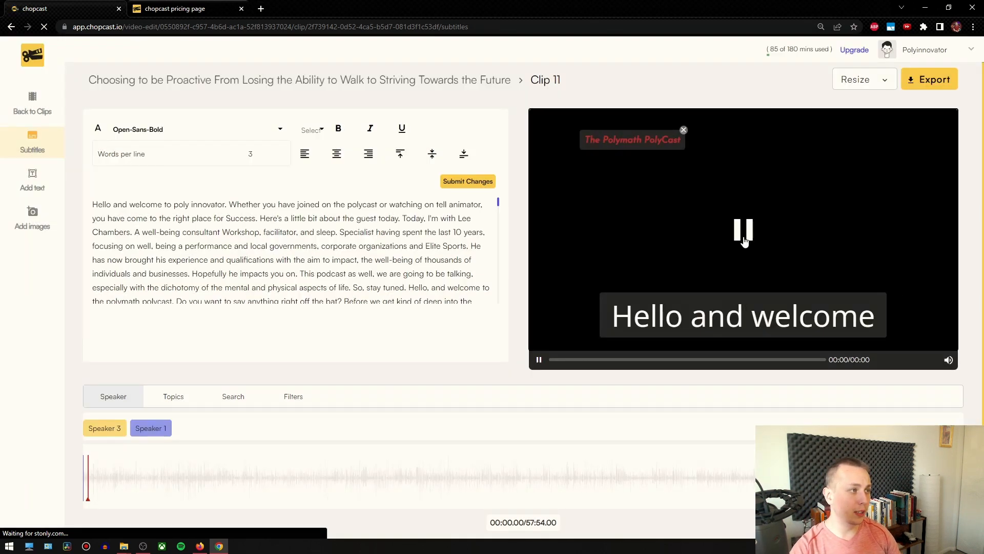
pyautogui.click(884, 85)
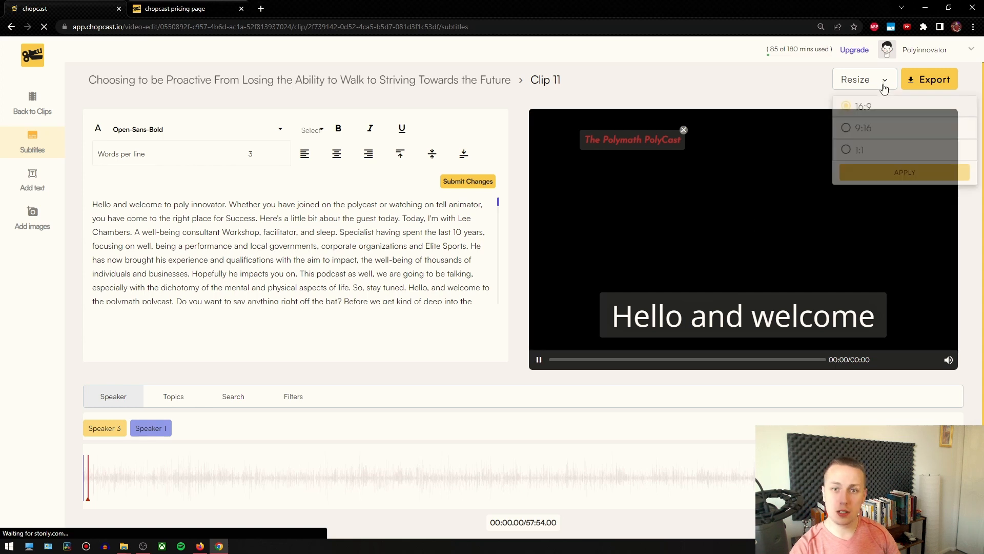
pyautogui.click(863, 128)
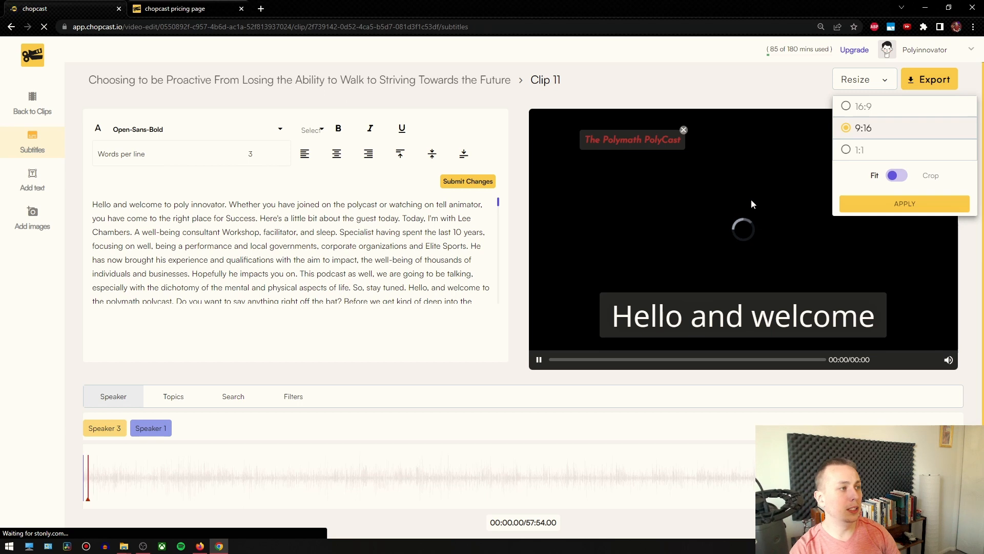
pyautogui.click(684, 131)
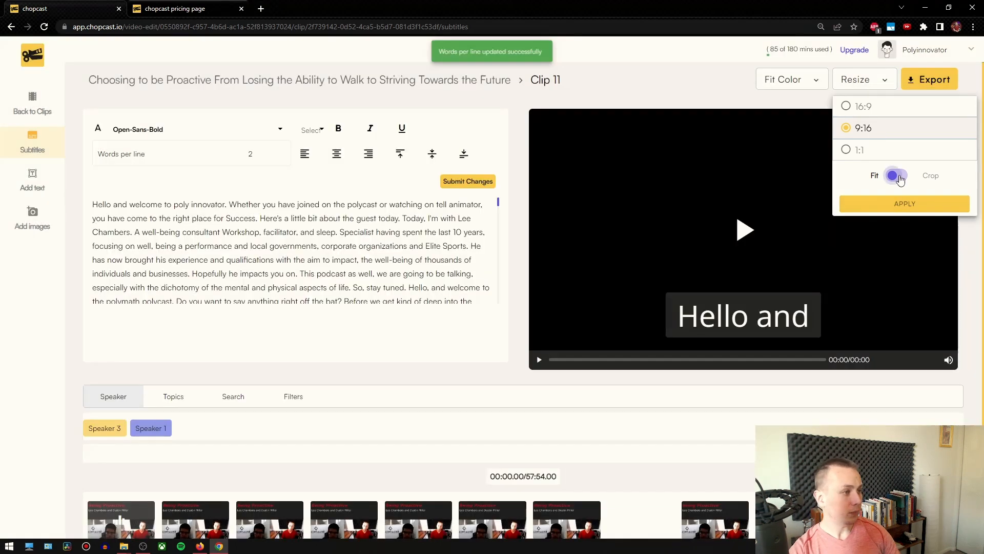
pyautogui.click(897, 176)
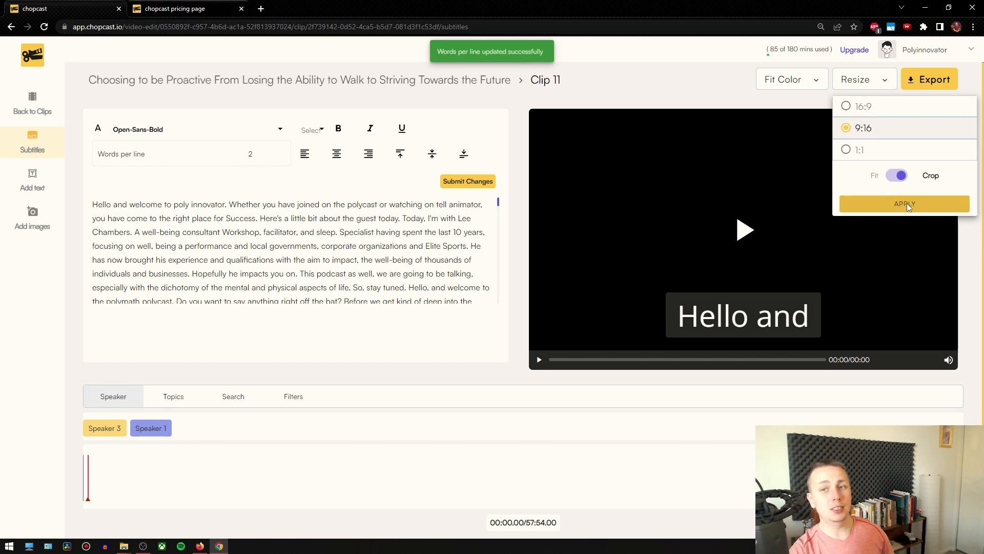
pyautogui.click(906, 204)
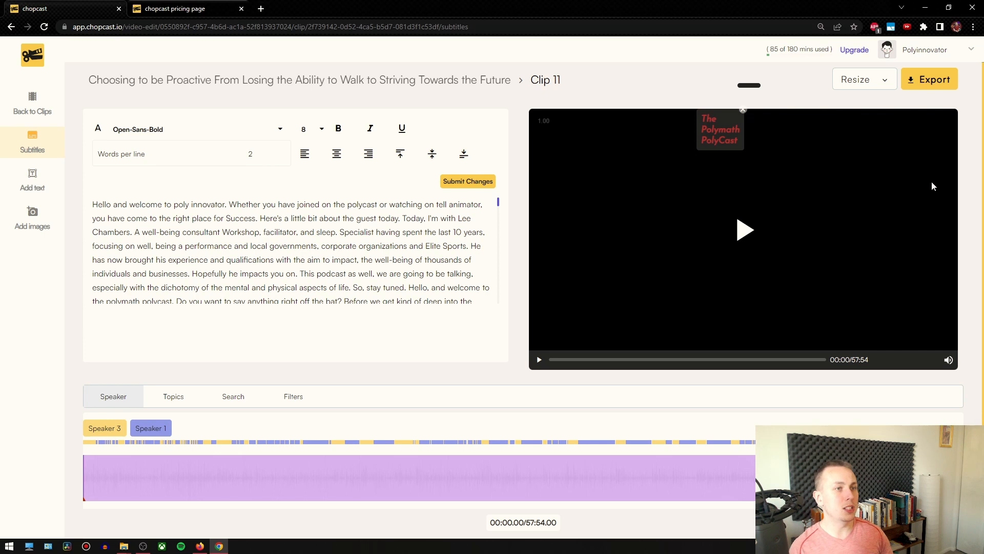
pyautogui.click(870, 90)
pyautogui.click(905, 212)
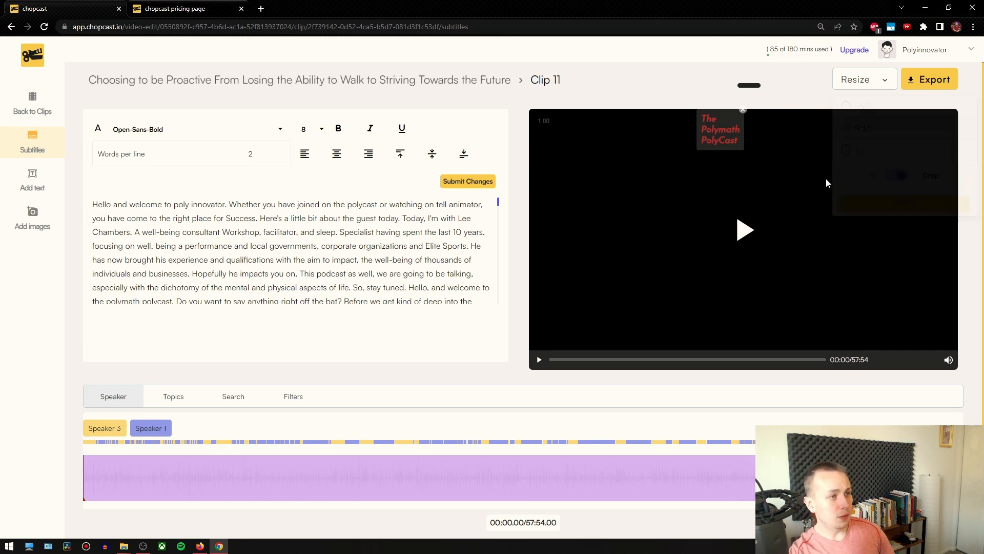
# Step: Reload the editor page and play a moment of the cropped clip in the preview
pyautogui.click(44, 26)
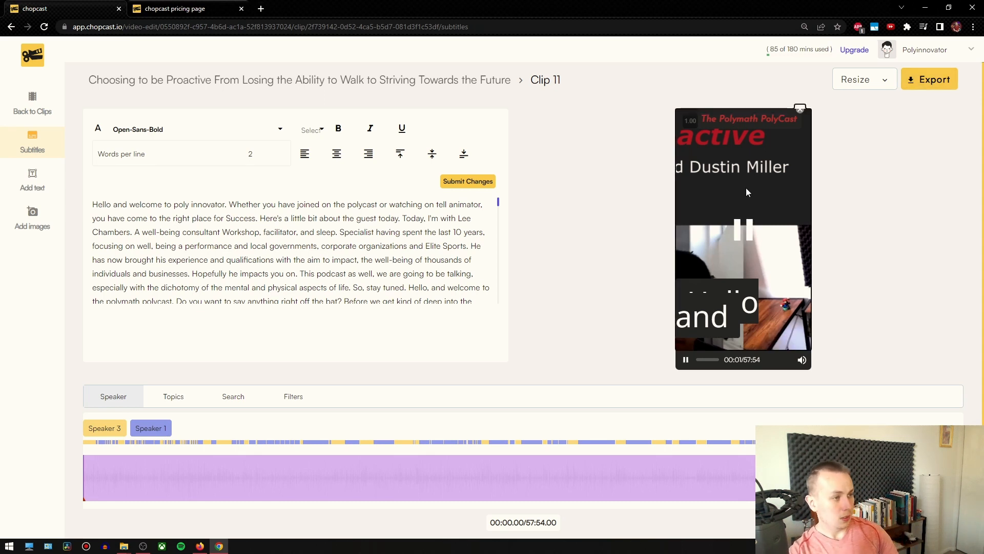
pyautogui.click(745, 230)
pyautogui.click(747, 237)
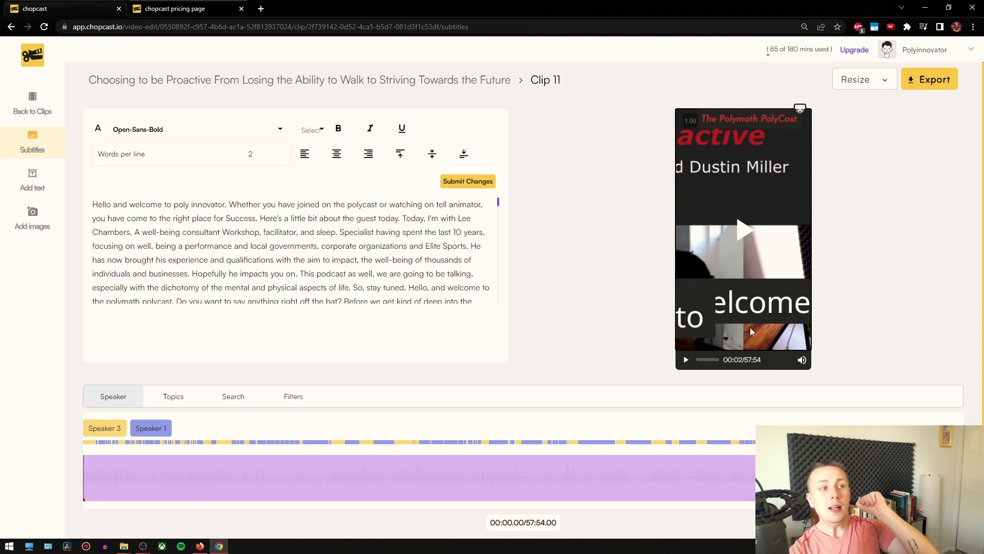
# Step: Resize Clip 11 to 9:16 with the Fit option and check the subtitle font size choices
pyautogui.moveTo(912, 183)
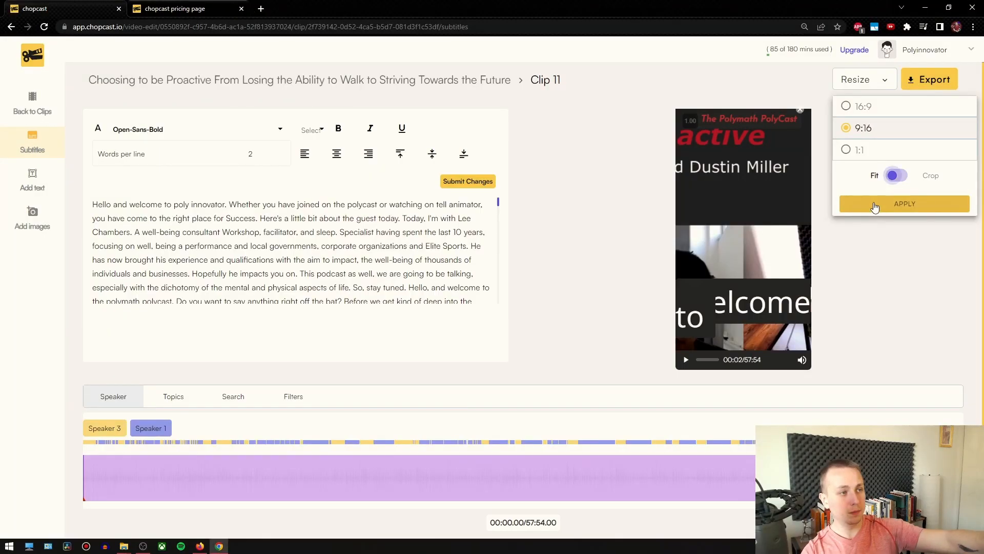
pyautogui.click(873, 204)
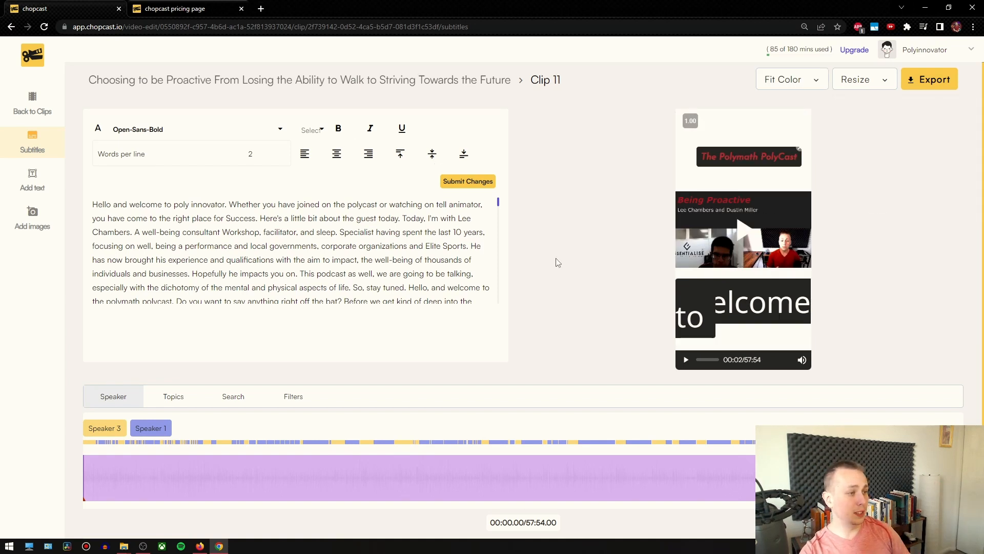
pyautogui.click(314, 137)
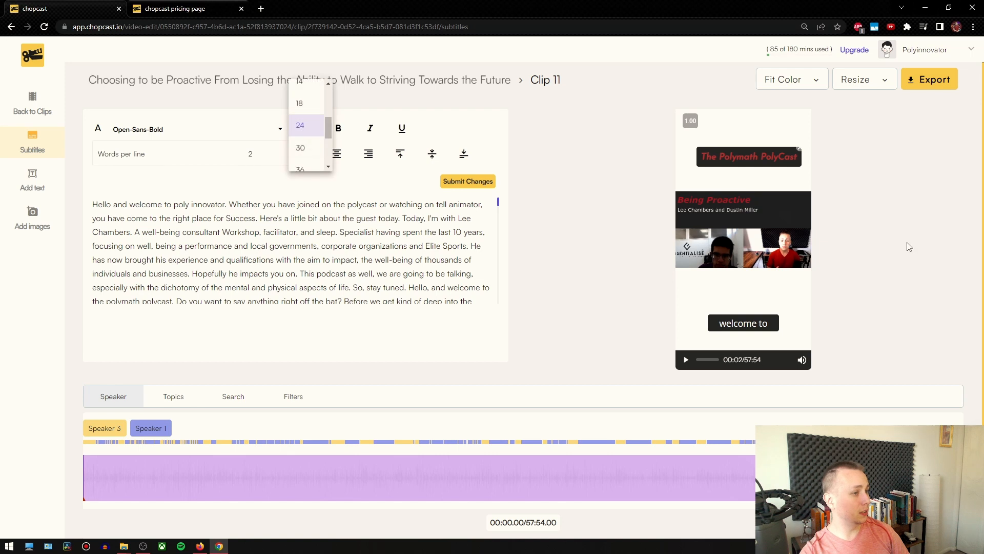
pyautogui.click(835, 310)
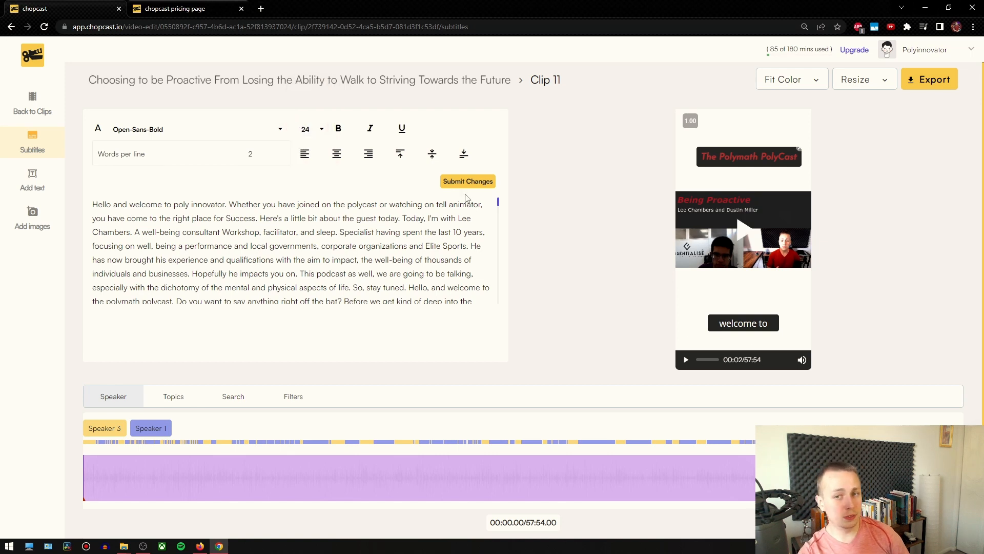
# Step: Move the "The Polymath PolyCast" overlay slightly higher and centre it above the video
pyautogui.moveTo(746, 155); pyautogui.dragTo(746, 154)
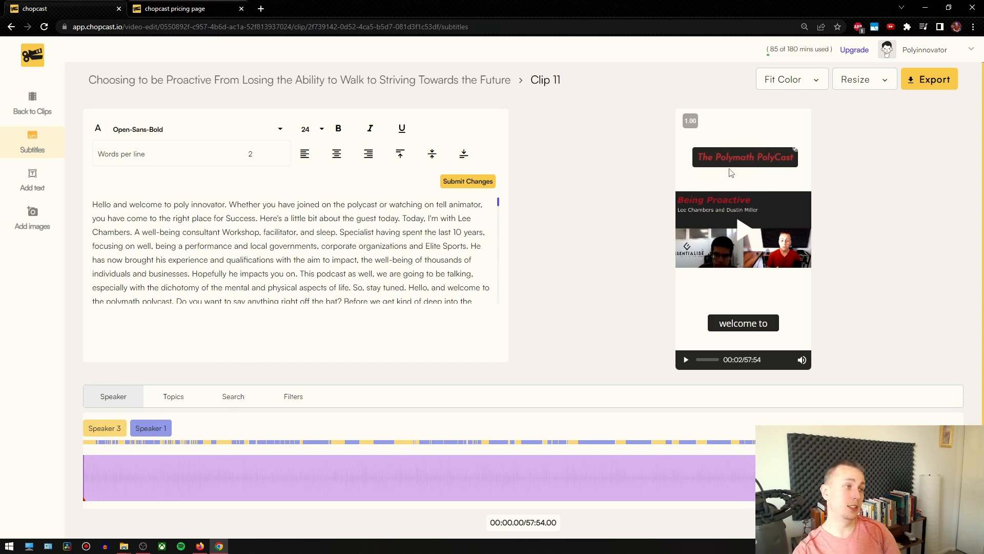
pyautogui.moveTo(748, 160); pyautogui.dragTo(744, 150)
pyautogui.rightClick(741, 149)
pyautogui.press('Escape')
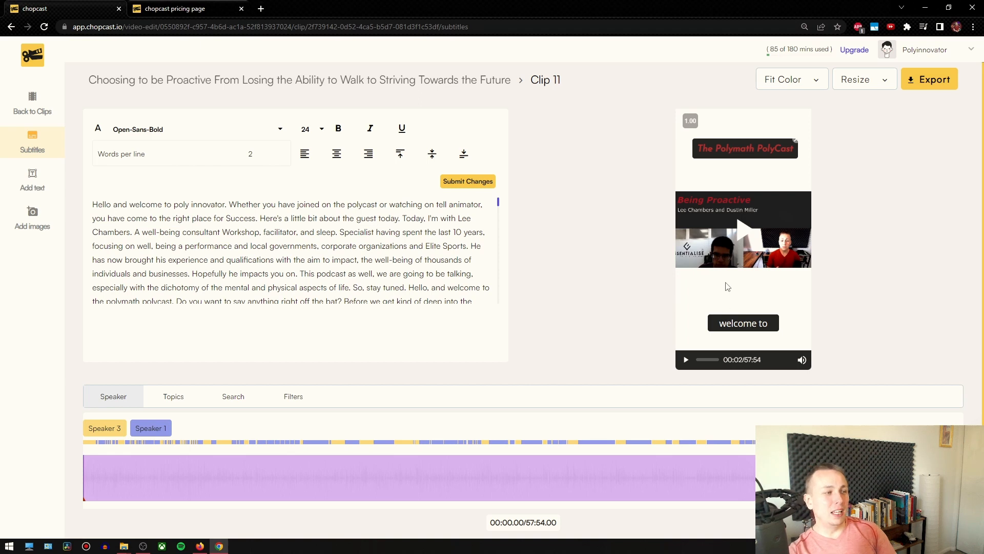
pyautogui.scroll(-2, 374, 503)
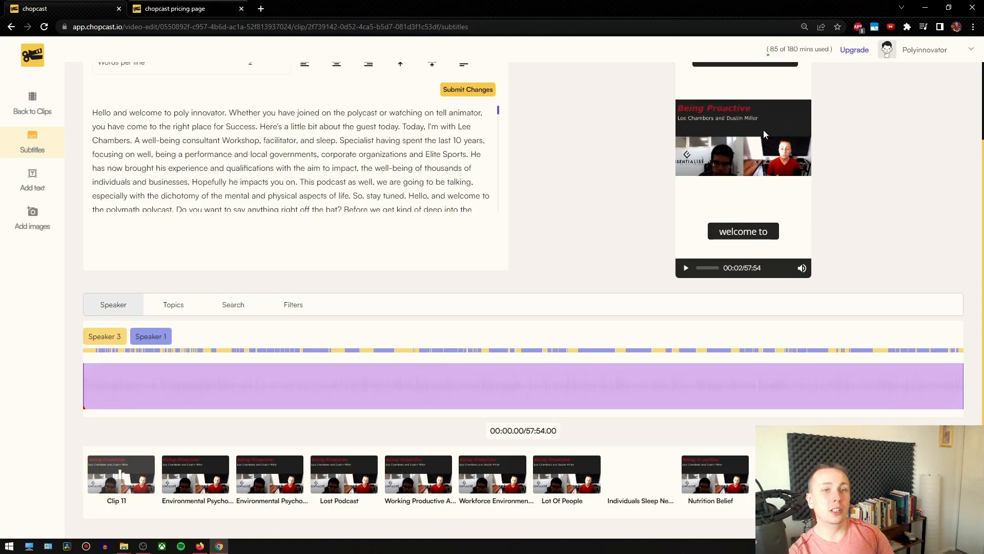
pyautogui.scroll(2, 748, 231)
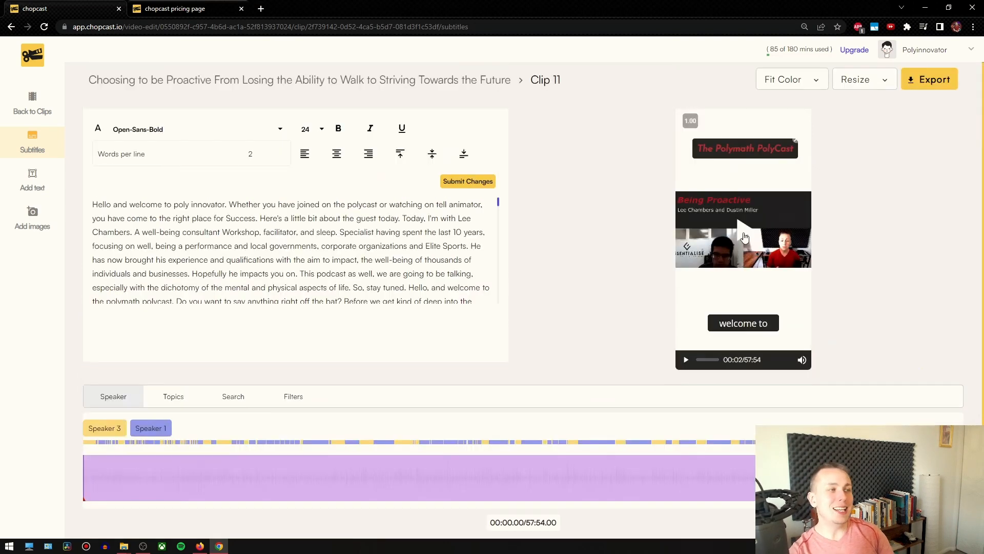